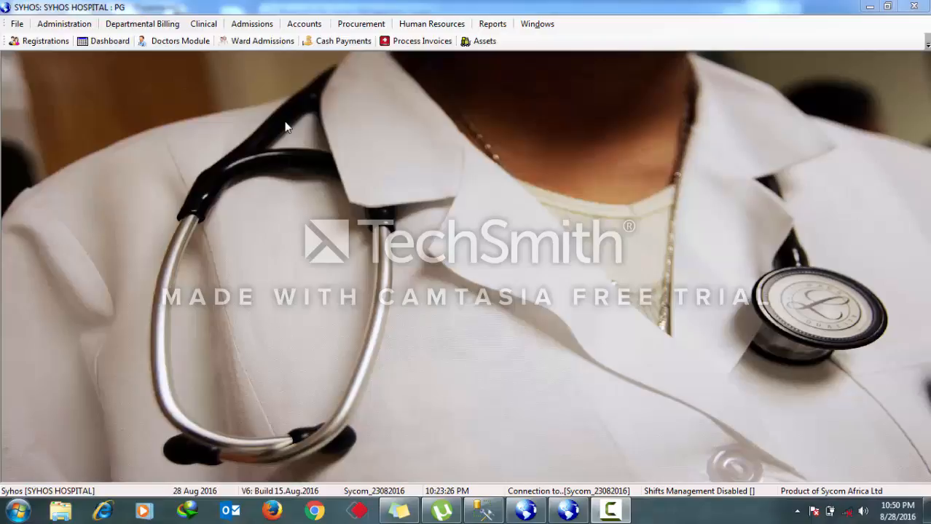
- In the Doctors Module, include all available doctors in the queue filter and open the queued patient's appointments
{"action": "left_click", "coordinate": [189, 44]}
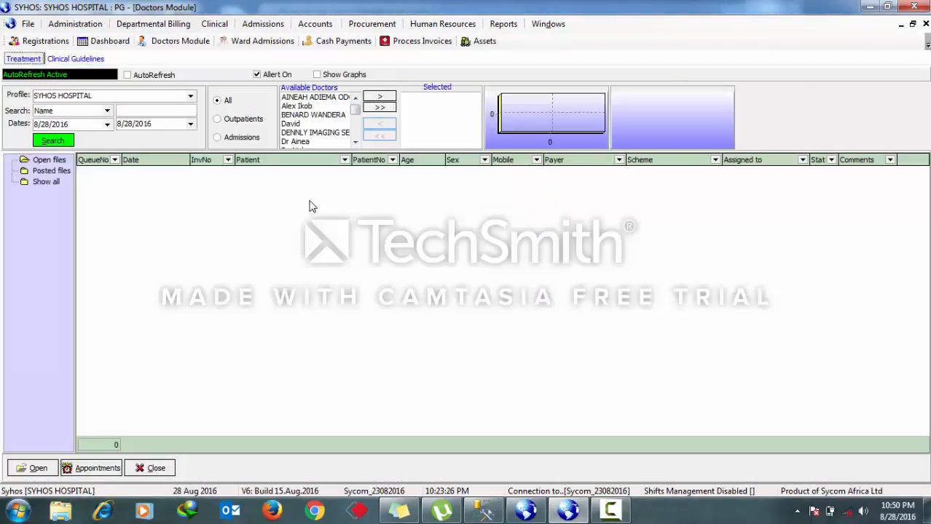
{"action": "left_click", "coordinate": [379, 107]}
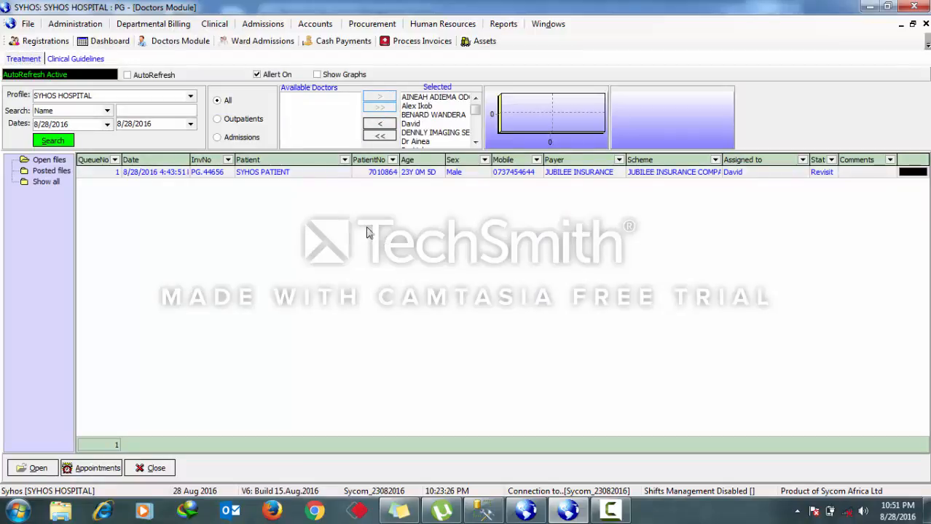
{"action": "double_click", "coordinate": [307, 174]}
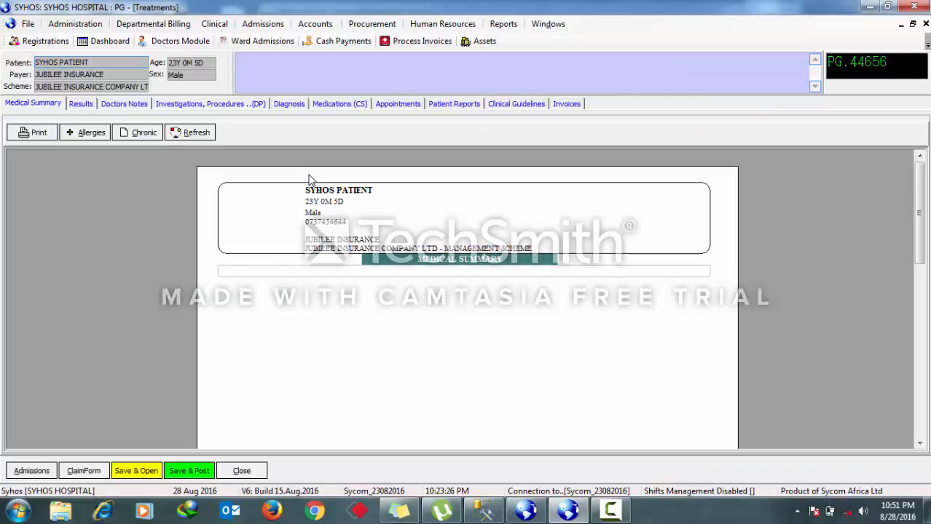
{"action": "left_click", "coordinate": [398, 104]}
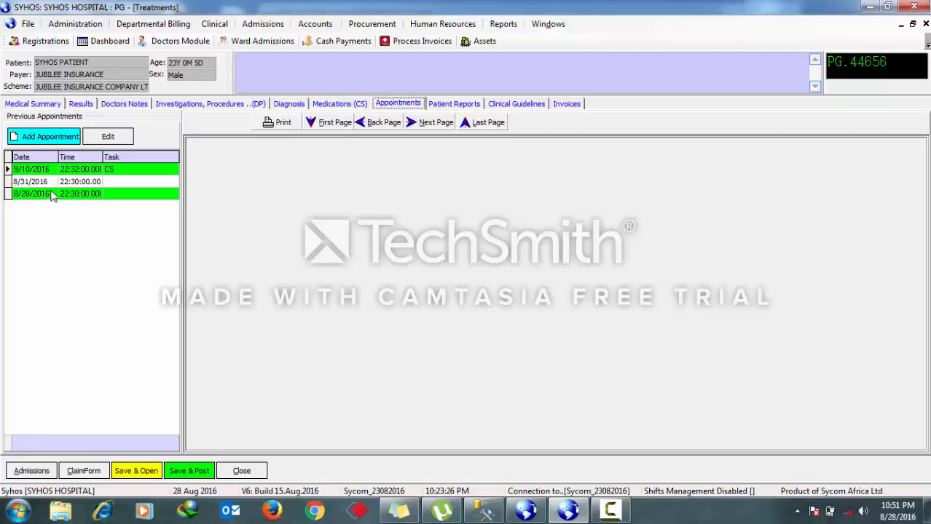
- Examine the details of the patient's previous appointments dated 9/10/2016, 8/31/2016 and 8/28/2016
{"action": "left_click", "coordinate": [75, 170]}
{"action": "left_click", "coordinate": [79, 182]}
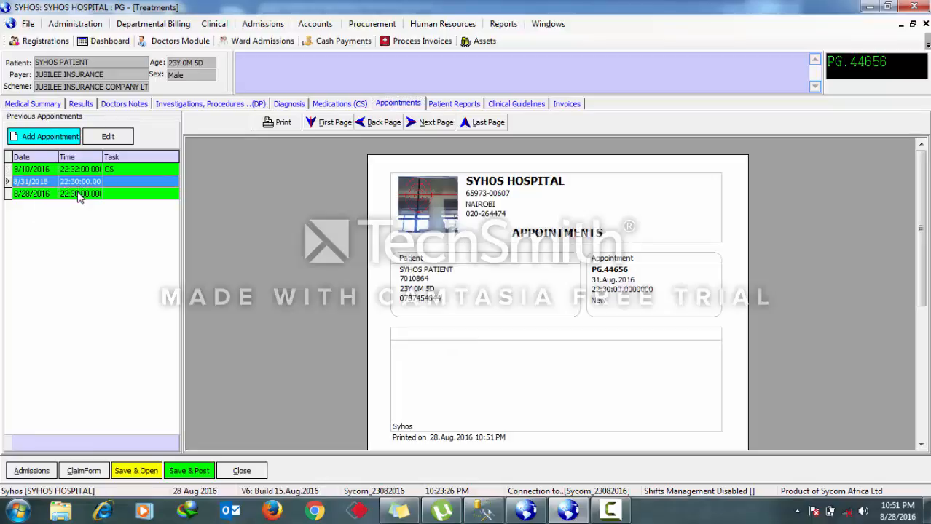
{"action": "left_click", "coordinate": [80, 194]}
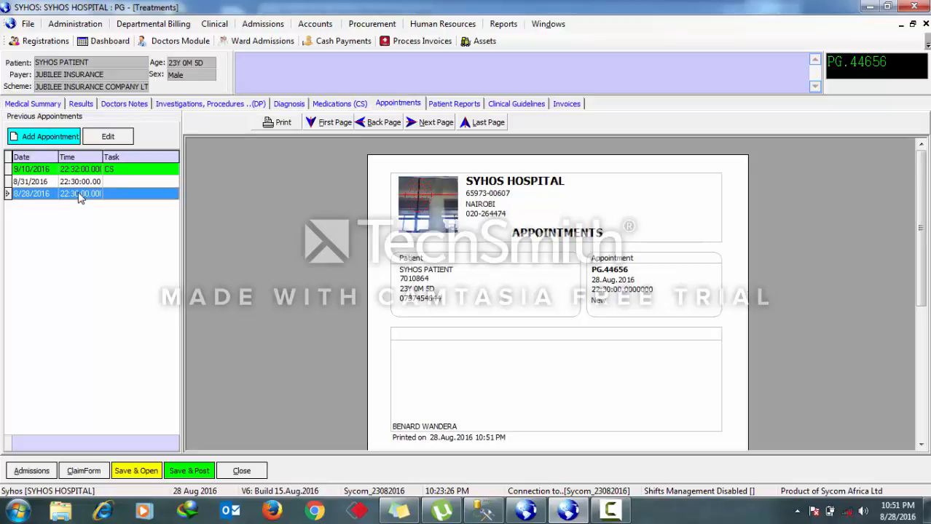
{"action": "left_click", "coordinate": [49, 171]}
{"action": "left_click", "coordinate": [44, 183]}
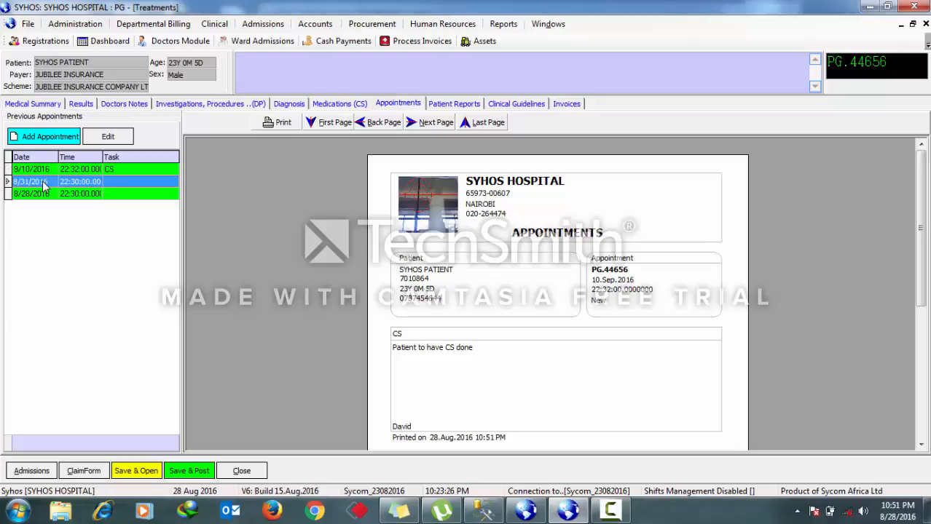
{"action": "left_click", "coordinate": [42, 195]}
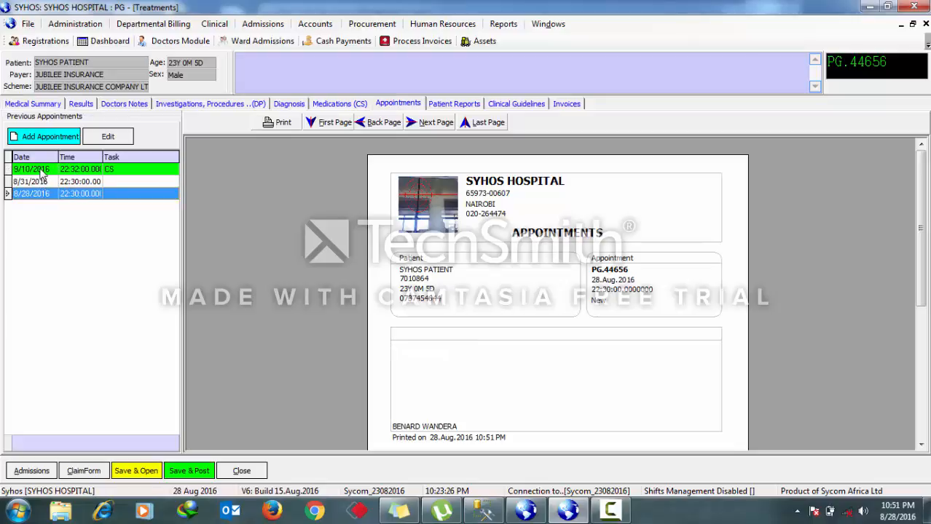
{"action": "left_click", "coordinate": [42, 171]}
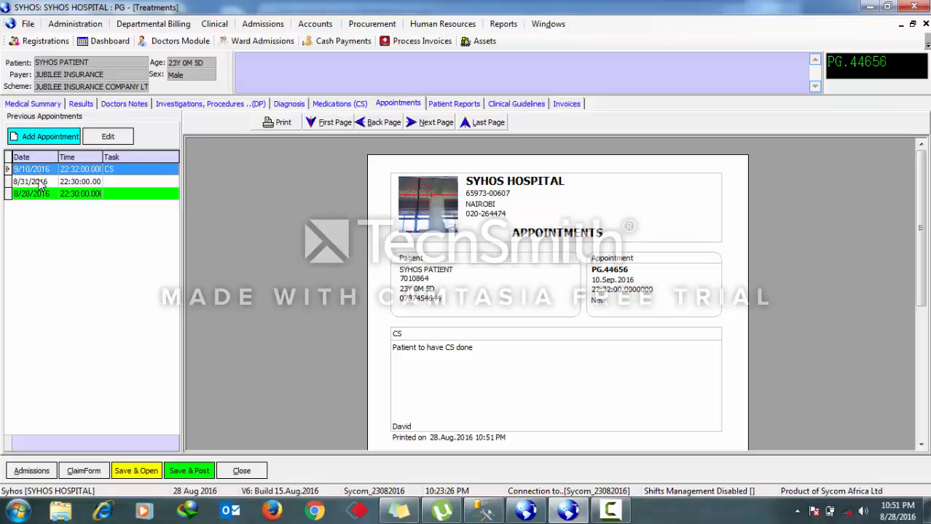
{"action": "left_click", "coordinate": [40, 186]}
{"action": "left_click", "coordinate": [37, 197]}
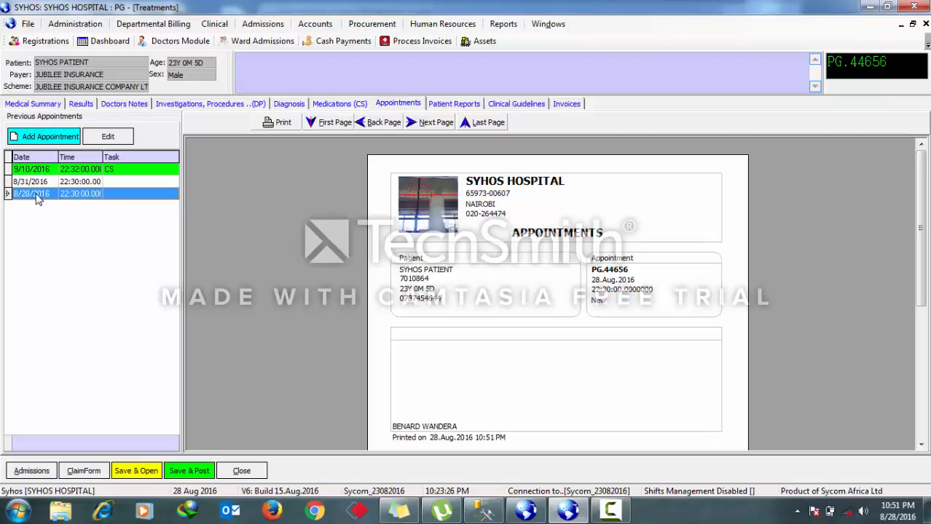
- Start a new appointment for the patient and set its date to 9/15/2016
{"action": "left_click", "coordinate": [48, 137]}
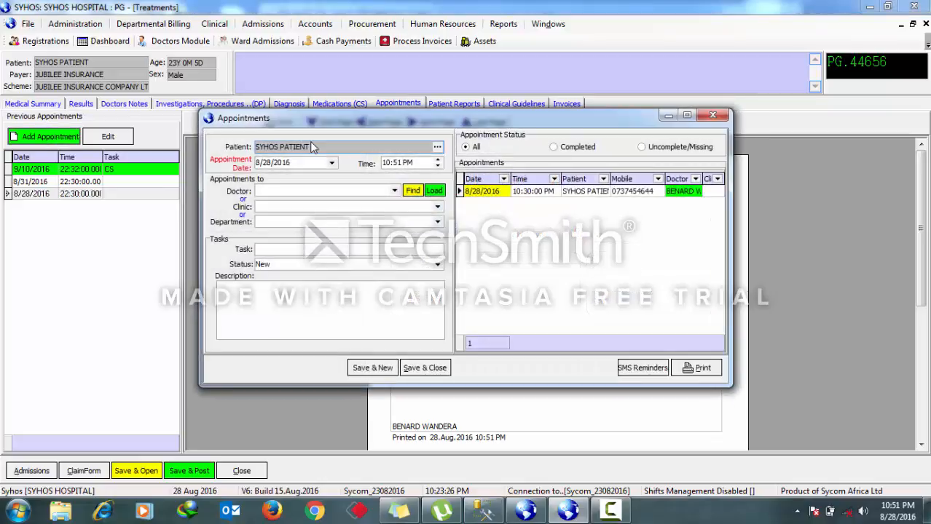
{"action": "left_click", "coordinate": [331, 163]}
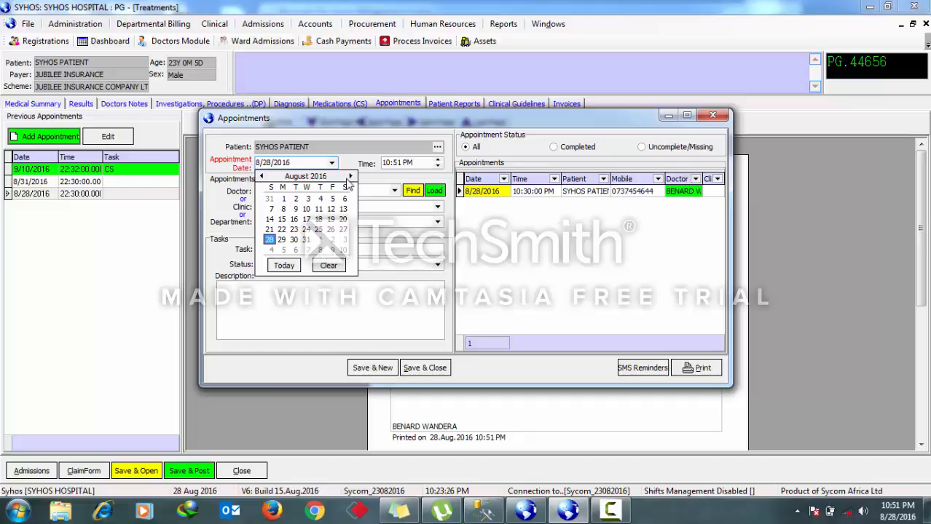
{"action": "left_click", "coordinate": [350, 177]}
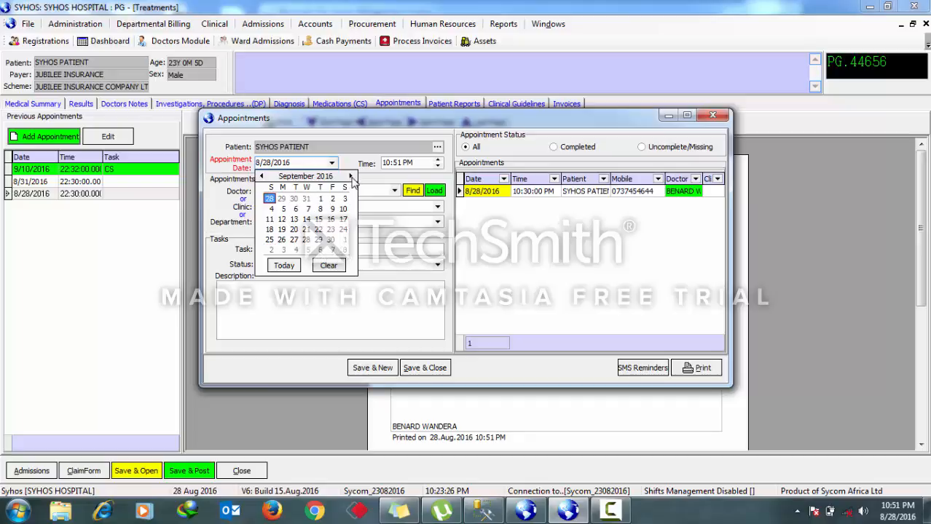
{"action": "left_click", "coordinate": [318, 219]}
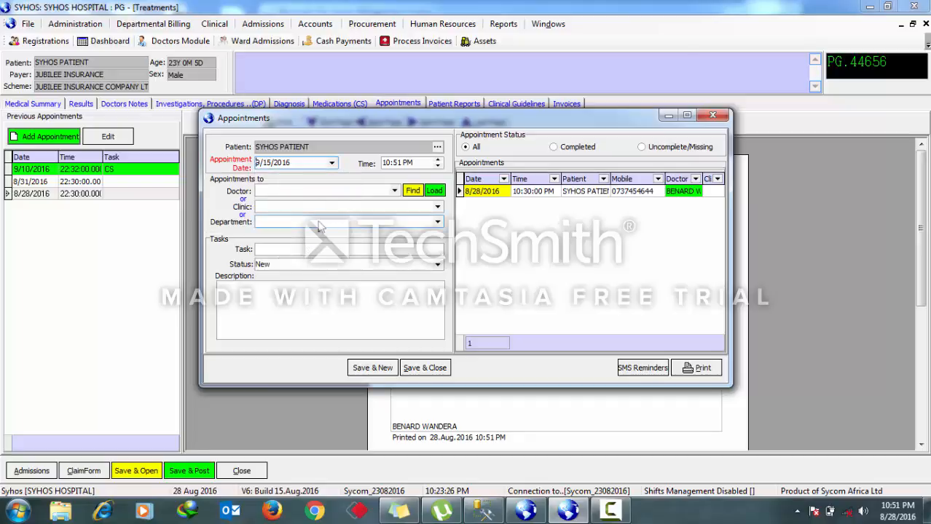
{"action": "left_click", "coordinate": [284, 191]}
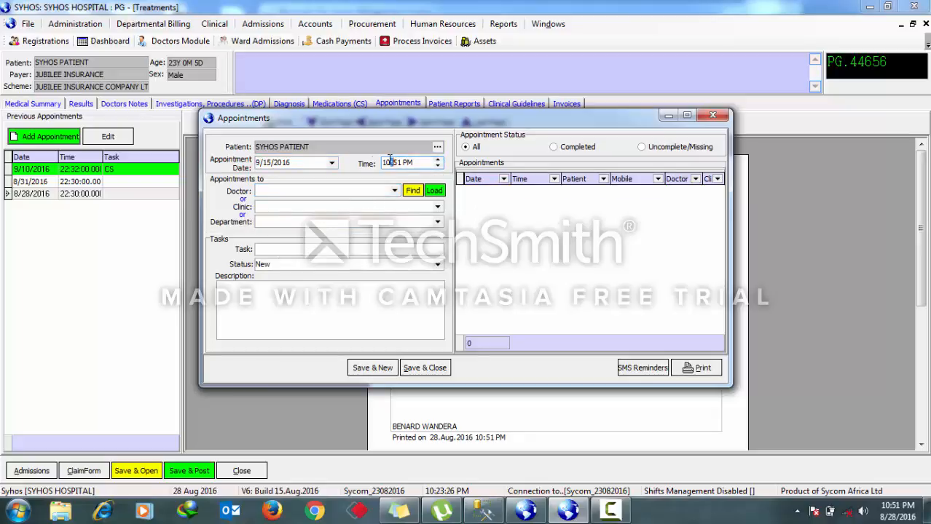
- Set the appointment time to 02:00 PM
{"action": "left_click", "coordinate": [436, 164]}
{"action": "left_click", "coordinate": [438, 168]}
{"action": "left_click", "coordinate": [437, 168]}
{"action": "left_click", "coordinate": [416, 164]}
{"action": "left_click", "coordinate": [303, 191]}
{"action": "left_click", "coordinate": [399, 164]}
{"action": "left_click", "coordinate": [437, 167]}
{"action": "left_click", "coordinate": [437, 167]}
{"action": "left_click", "coordinate": [418, 164]}
- Assign the appointment to the same doctor as the patient's 9/10/2016 CS appointment
{"action": "left_click", "coordinate": [396, 191]}
{"action": "left_click", "coordinate": [394, 191]}
{"action": "left_click", "coordinate": [321, 217]}
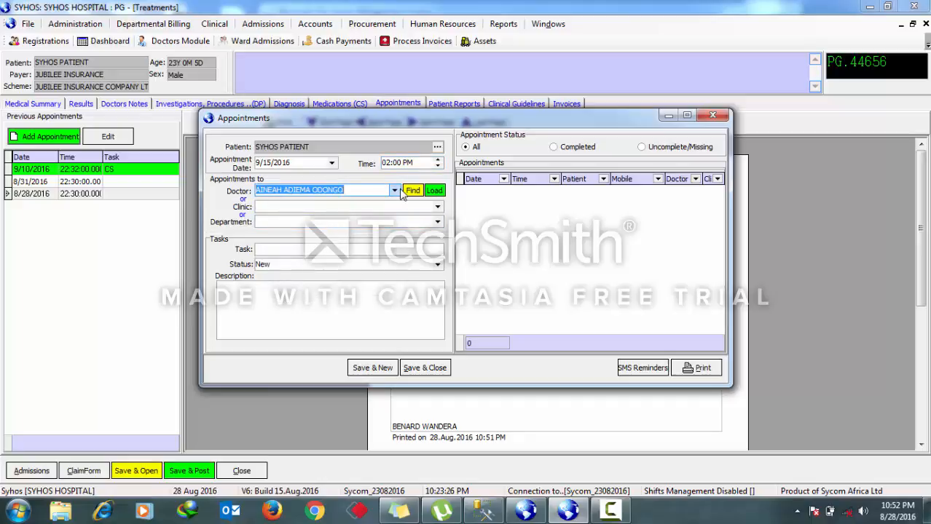
{"action": "left_click", "coordinate": [394, 190]}
{"action": "left_click", "coordinate": [298, 254]}
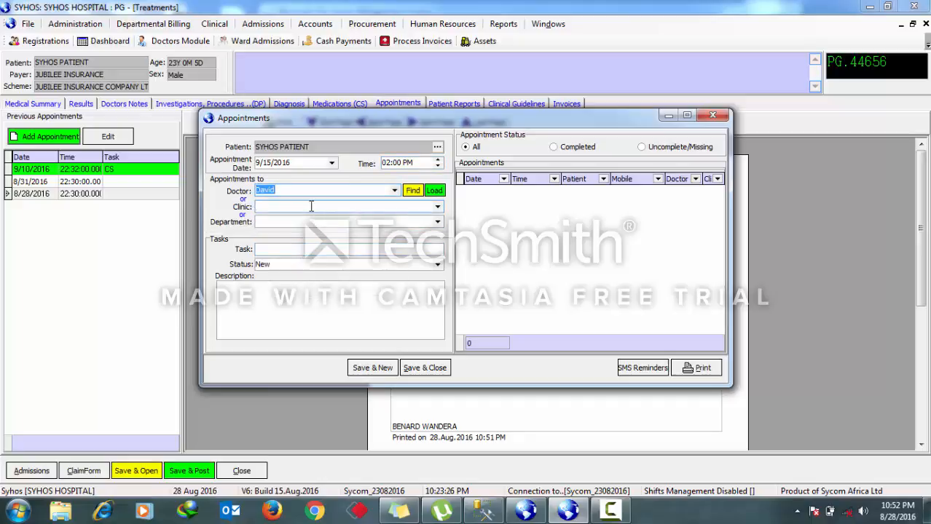
- Set the appointment's clinic to GOPC and its department to Theatre
{"action": "left_click", "coordinate": [312, 207]}
{"action": "left_click", "coordinate": [439, 208]}
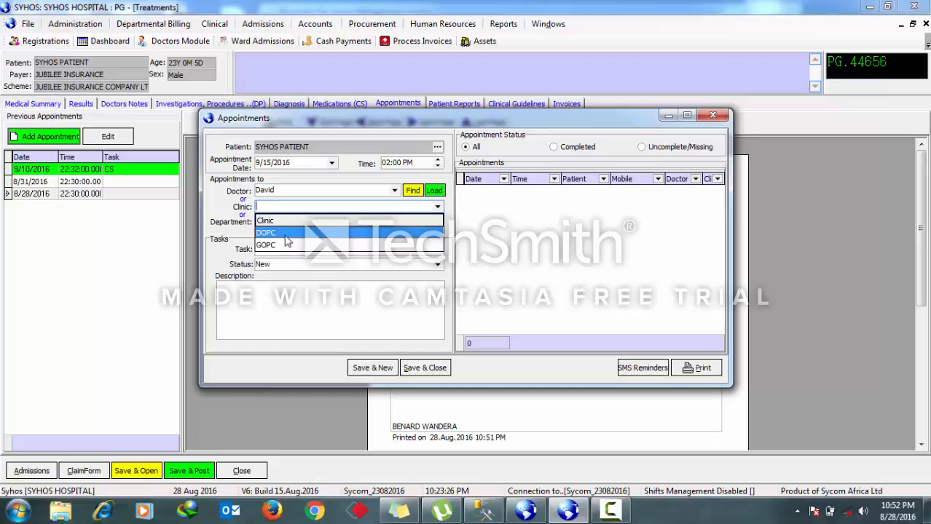
{"action": "left_click", "coordinate": [287, 248]}
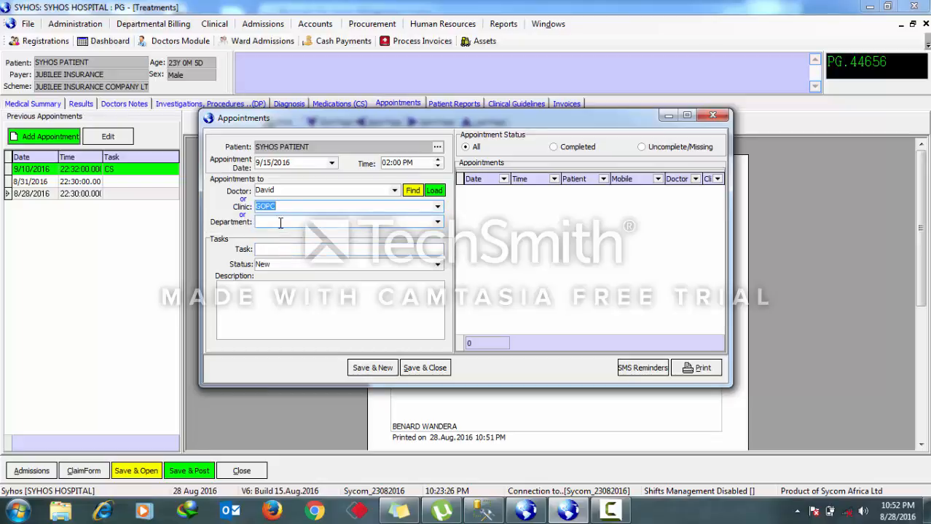
{"action": "left_click", "coordinate": [280, 223]}
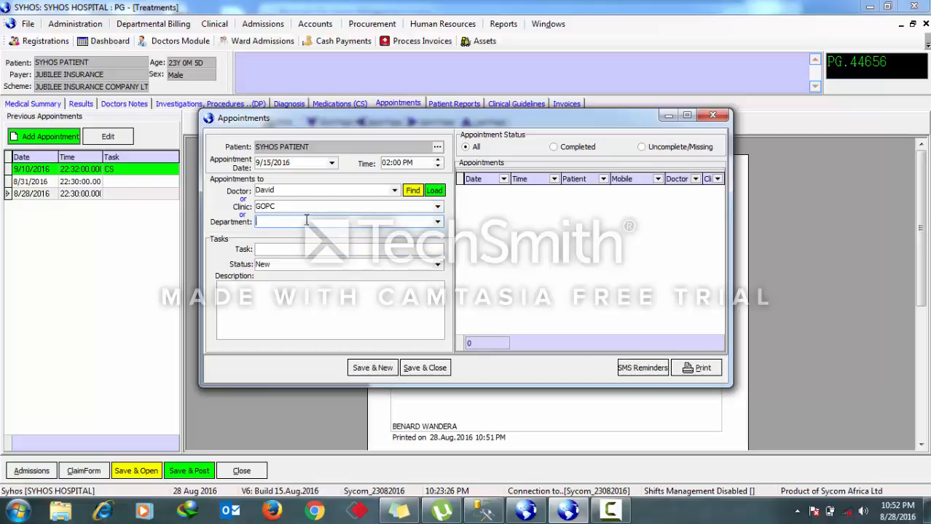
{"action": "left_click", "coordinate": [437, 222]}
{"action": "left_click_drag", "start_coordinate": [439, 248], "coordinate": [445, 329]}
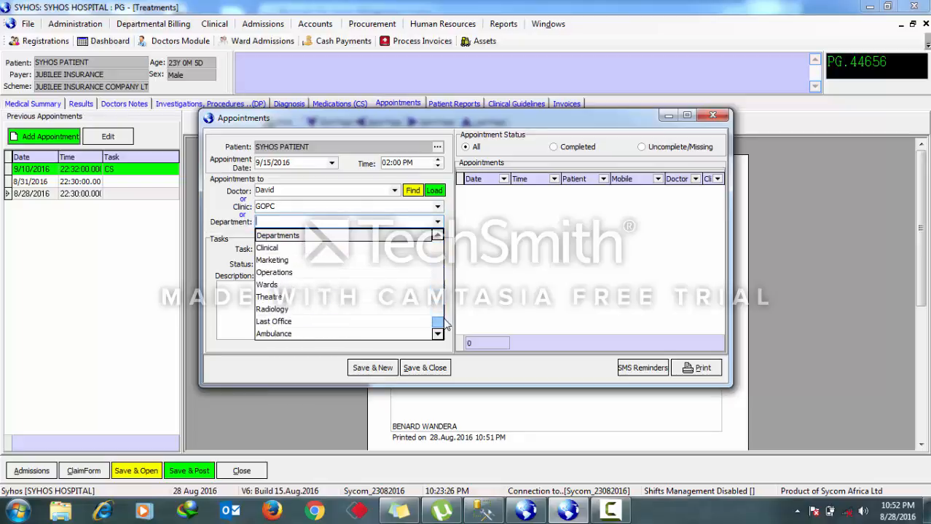
{"action": "left_click", "coordinate": [290, 300]}
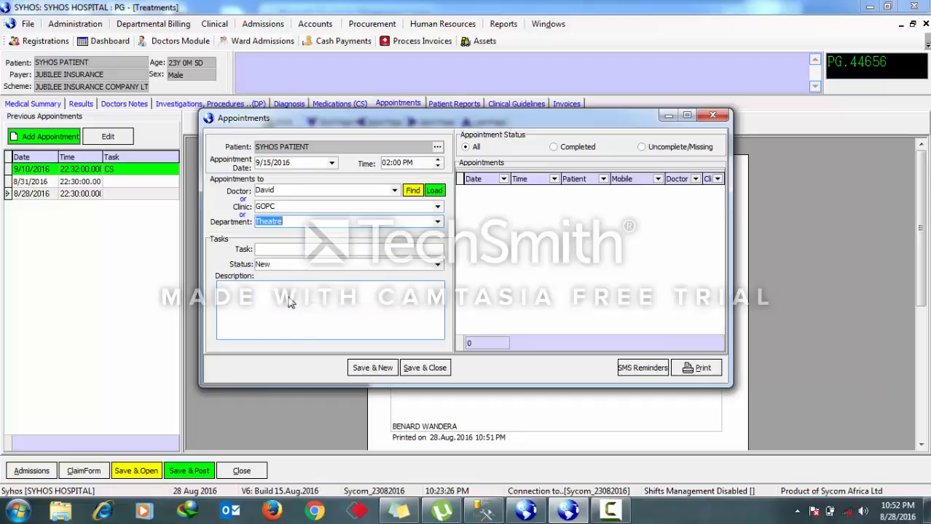
- Enter the task "Review" with the description "See the condition of the patient"
{"action": "left_click", "coordinate": [299, 250]}
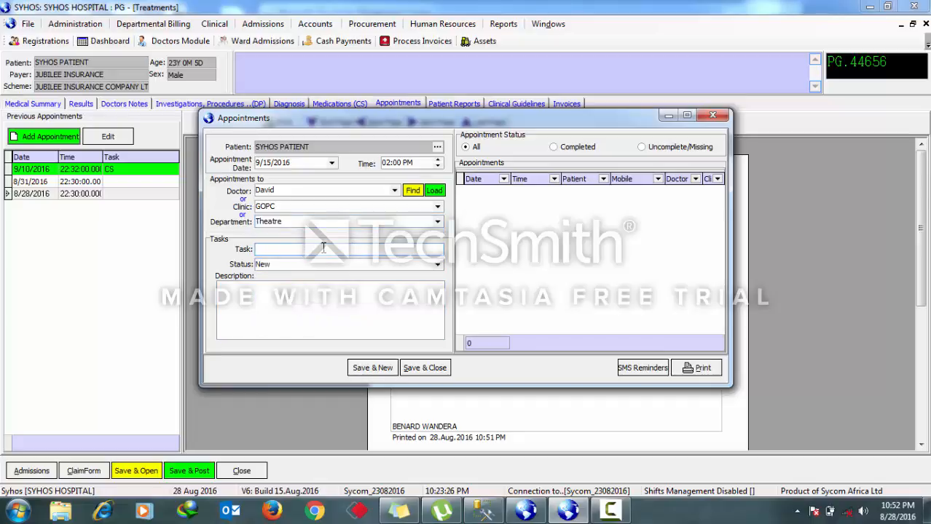
{"action": "type", "text": "Review"}
{"action": "left_click", "coordinate": [282, 288]}
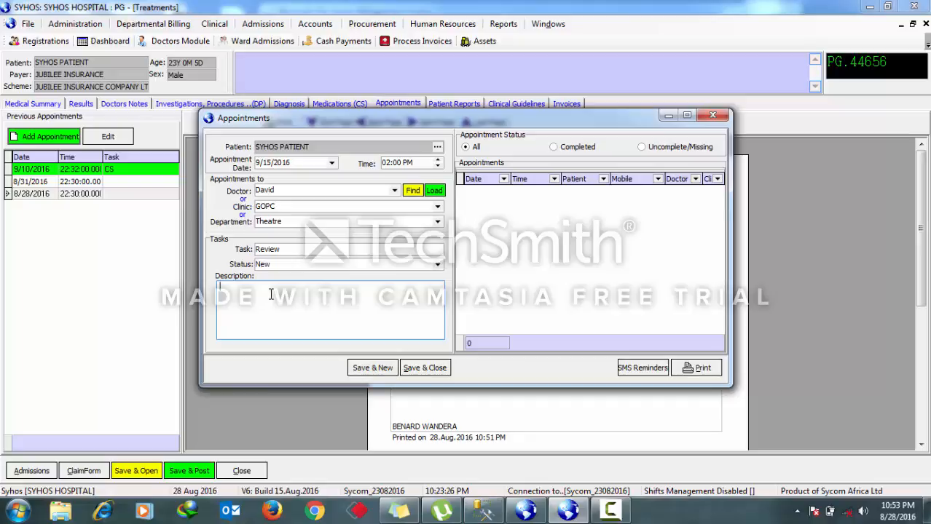
{"action": "type", "text": "ee the condition of the patient"}
- Check the task, description and date entries, and save the appointment, closing its form
{"action": "left_click_drag", "start_coordinate": [325, 287], "coordinate": [211, 288]}
{"action": "left_click", "coordinate": [342, 287]}
{"action": "left_click_drag", "start_coordinate": [300, 250], "coordinate": [240, 249]}
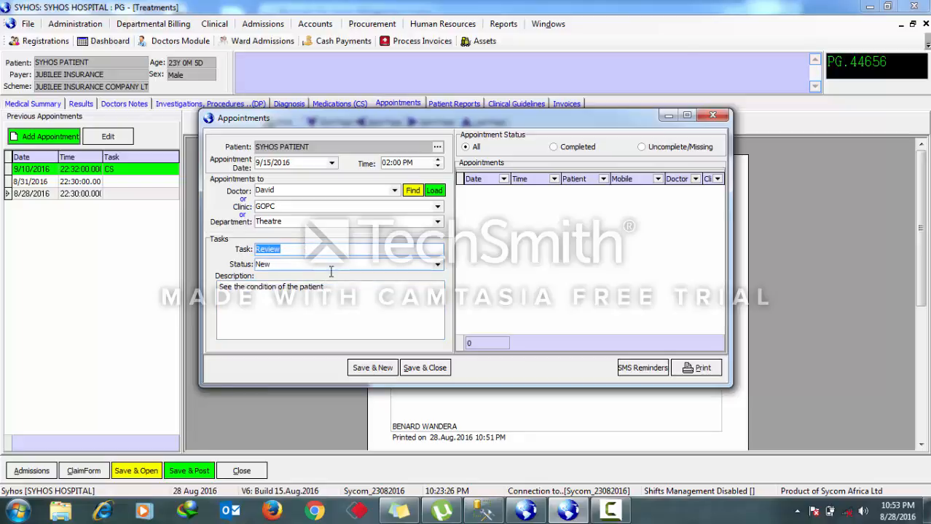
{"action": "left_click_drag", "start_coordinate": [325, 287], "coordinate": [207, 289]}
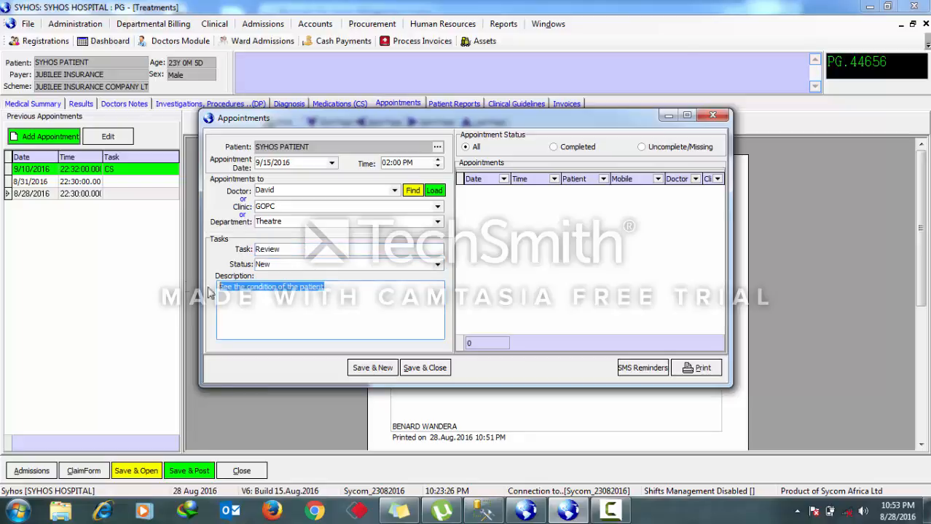
{"action": "left_click", "coordinate": [339, 289]}
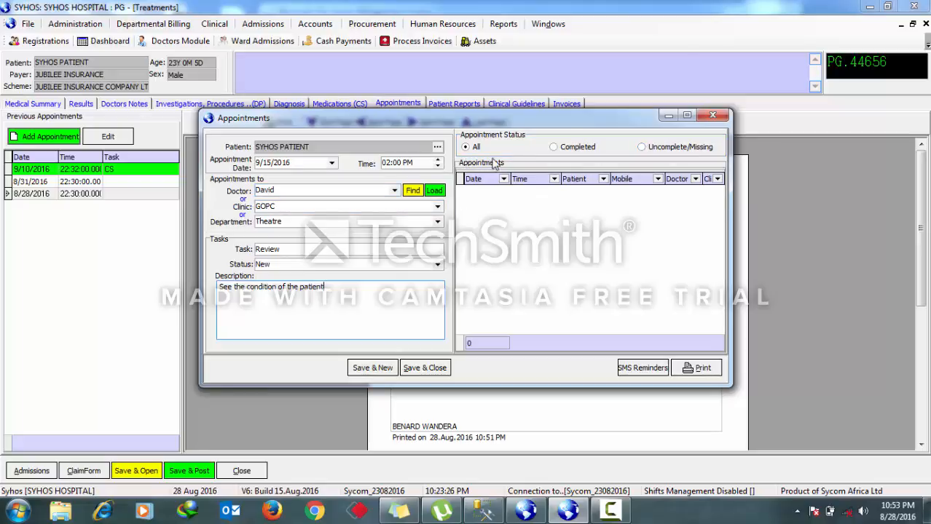
{"action": "left_click", "coordinate": [298, 163]}
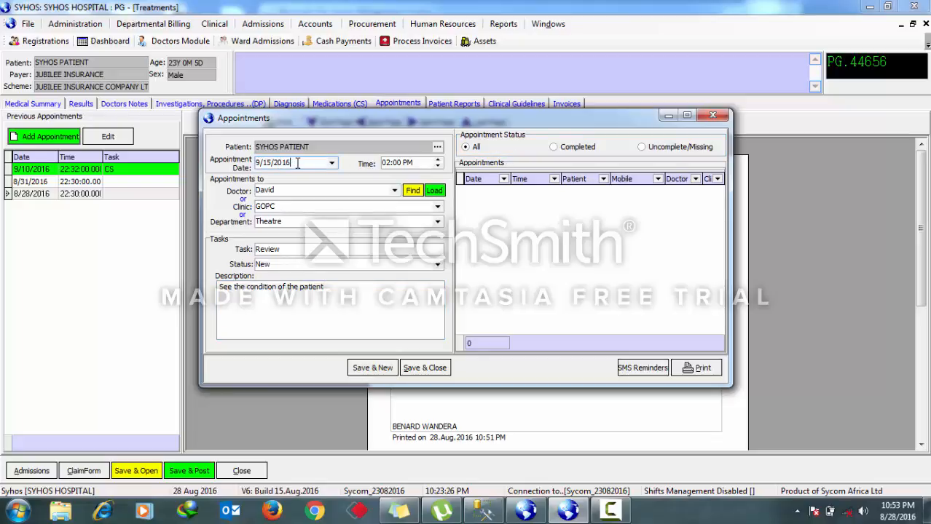
{"action": "left_click", "coordinate": [421, 372]}
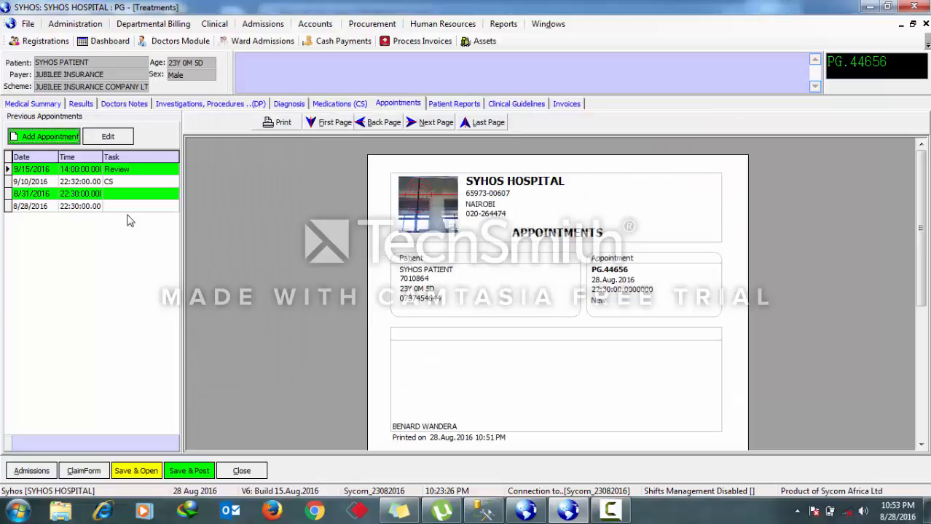
- Start another new appointment for the patient and set its date to 8/31/2016 to load that day's bookings
{"action": "left_click", "coordinate": [58, 136]}
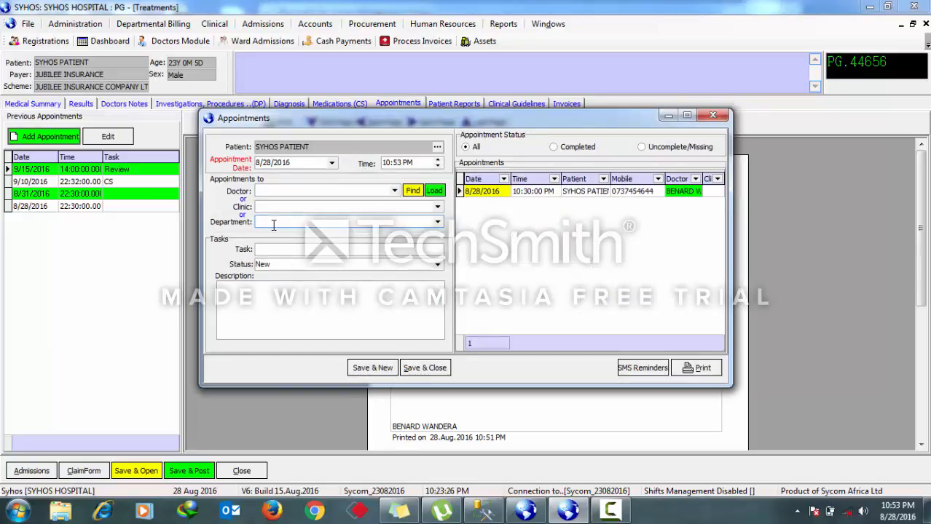
{"action": "left_click", "coordinate": [331, 162]}
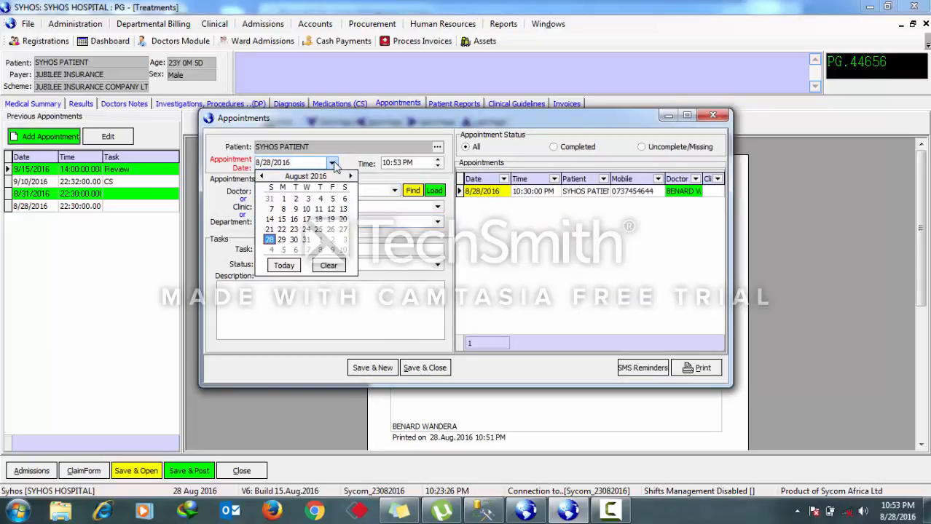
{"action": "left_click", "coordinate": [306, 240]}
{"action": "left_click", "coordinate": [304, 191]}
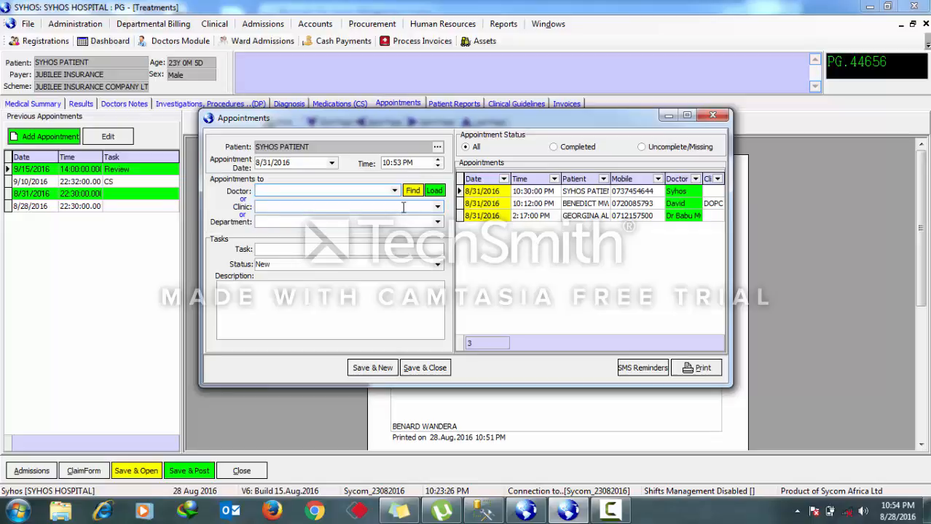
- Look through the department and clinic choices offered for the new appointment
{"action": "left_click", "coordinate": [440, 221]}
{"action": "left_click", "coordinate": [438, 221]}
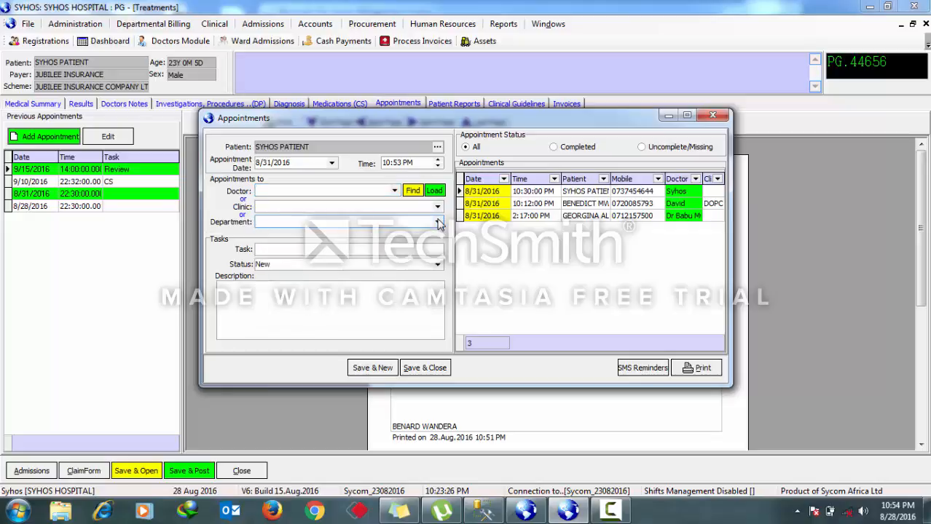
{"action": "left_click", "coordinate": [438, 206]}
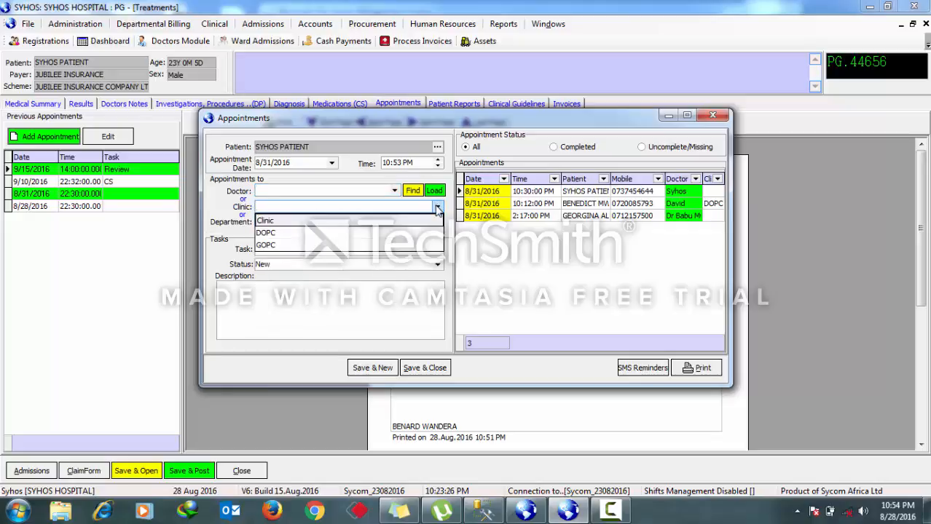
{"action": "left_click", "coordinate": [437, 209]}
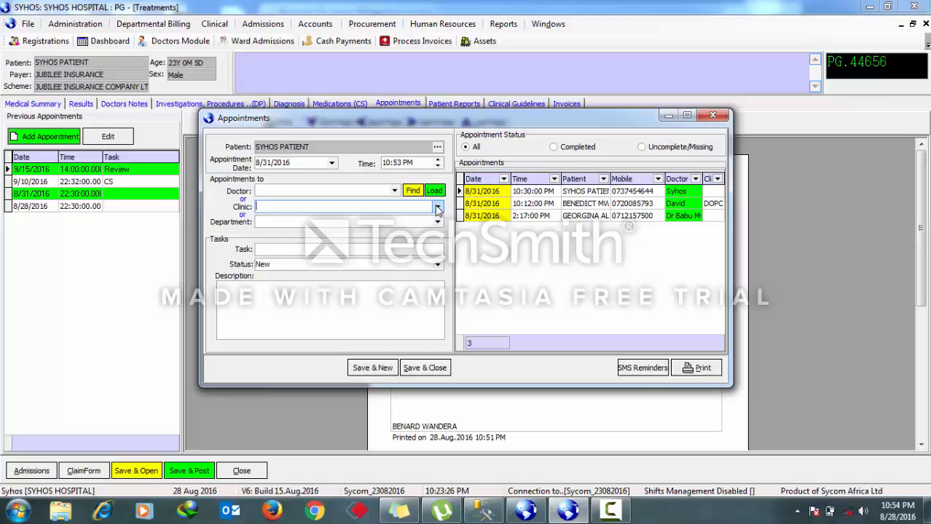
- Close the unsaved appointment form and view the patient's previous appointments dated 8/28/2016, 8/31/2016 and 9/10/2016
{"action": "left_click", "coordinate": [712, 116]}
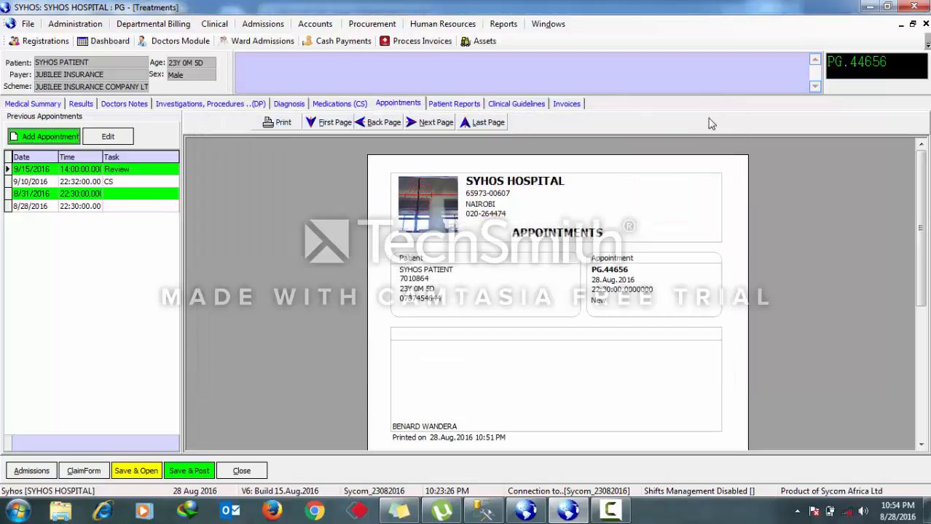
{"action": "left_click", "coordinate": [113, 208]}
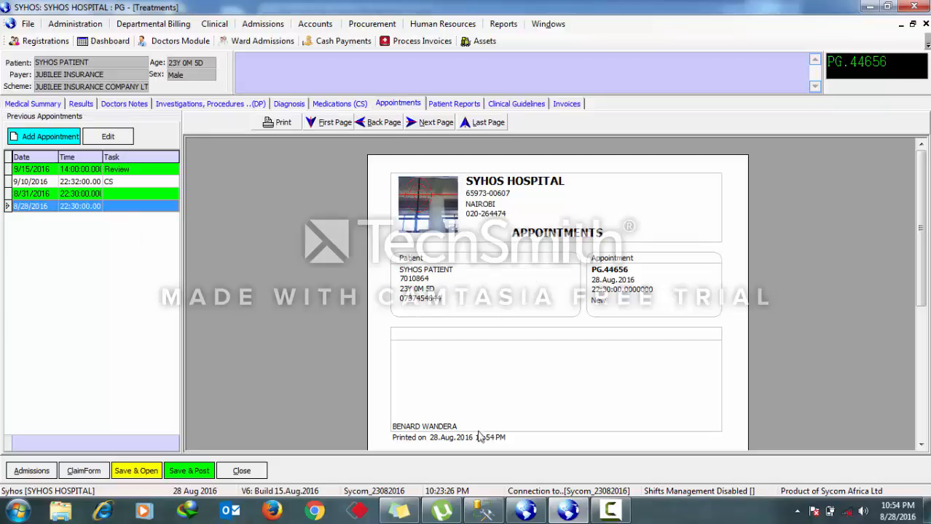
{"action": "left_click", "coordinate": [83, 195]}
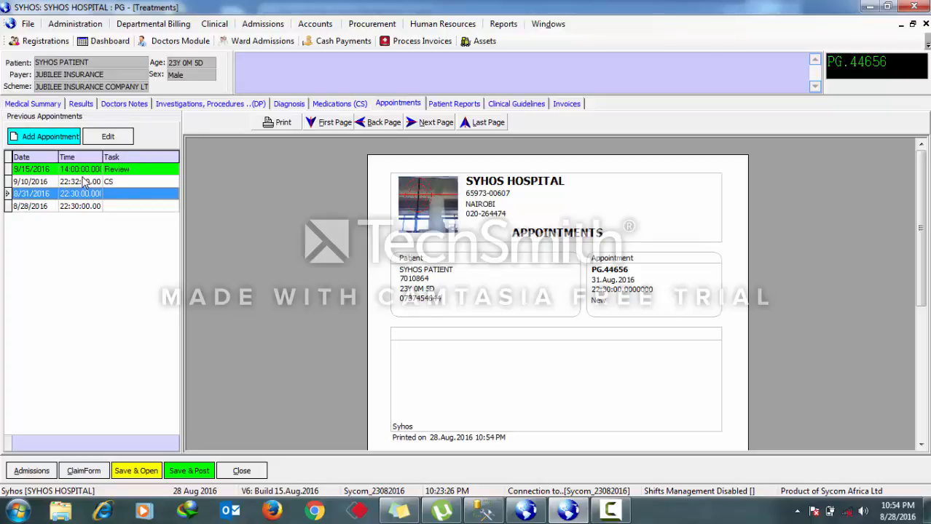
{"action": "left_click", "coordinate": [83, 182]}
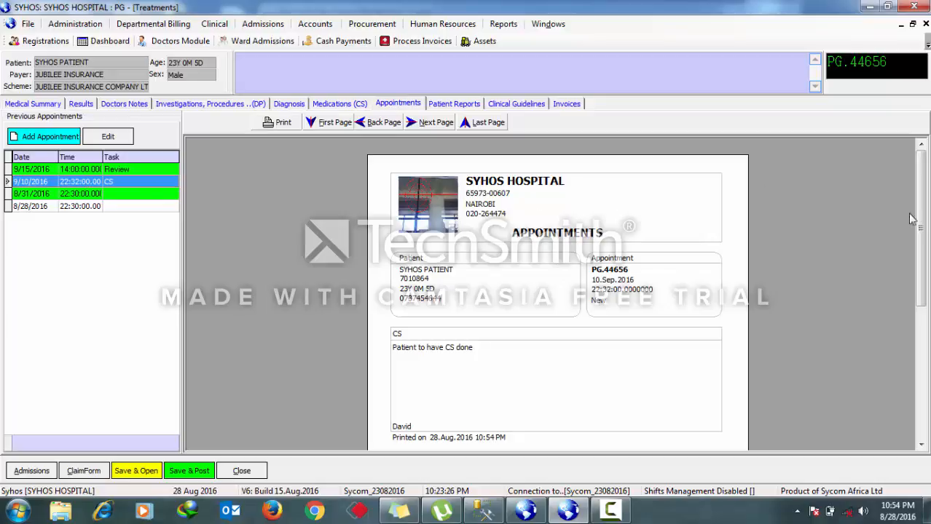
- Look over the 9/10/2016 appointment report and its print options, closing the print dialog without printing
{"action": "mouse_move", "coordinate": [923, 222]}
{"action": "left_mouse_down"}
{"action": "mouse_move", "coordinate": [925, 317]}
{"action": "mouse_move", "coordinate": [922, 217]}
{"action": "mouse_move", "coordinate": [923, 232]}
{"action": "left_mouse_up"}
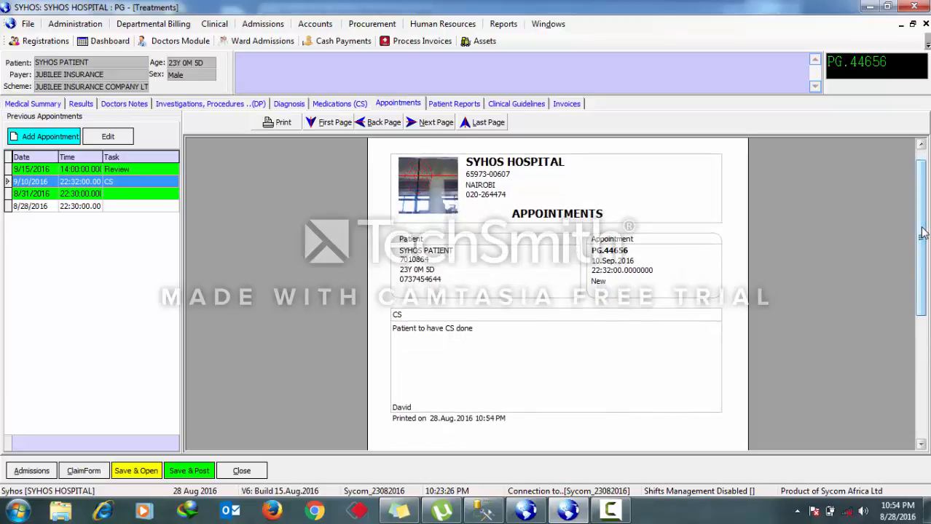
{"action": "left_click", "coordinate": [277, 124]}
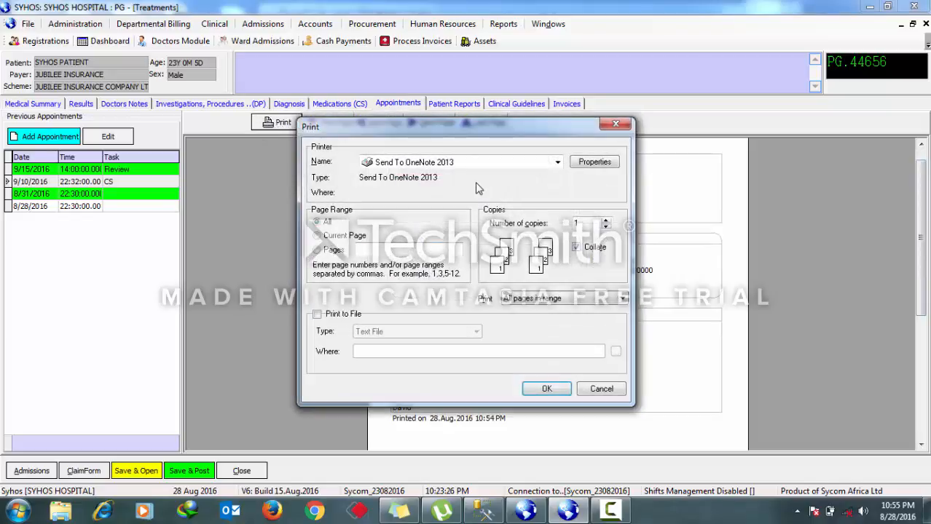
{"action": "left_click", "coordinate": [617, 125]}
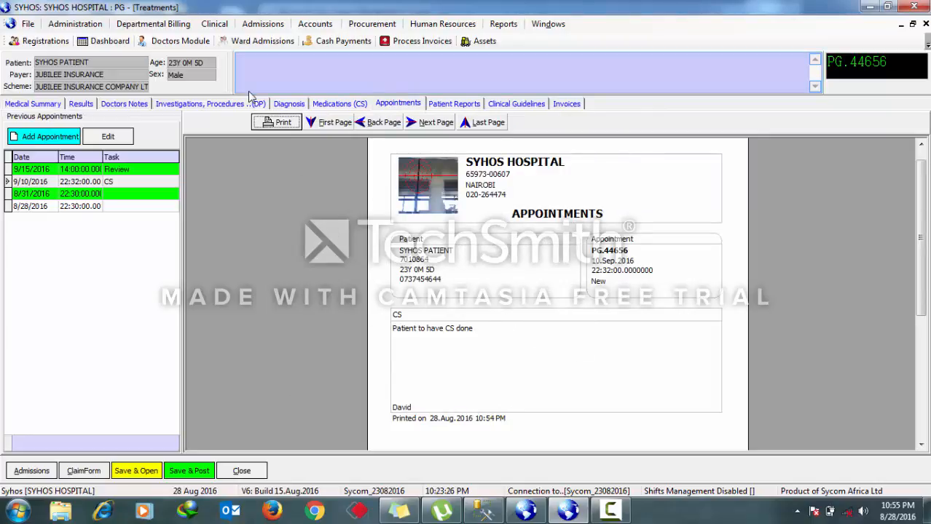
- Start a new appointment from the clinical appointments list and select the patient found by searching for "syhos"
{"action": "left_click", "coordinate": [218, 26]}
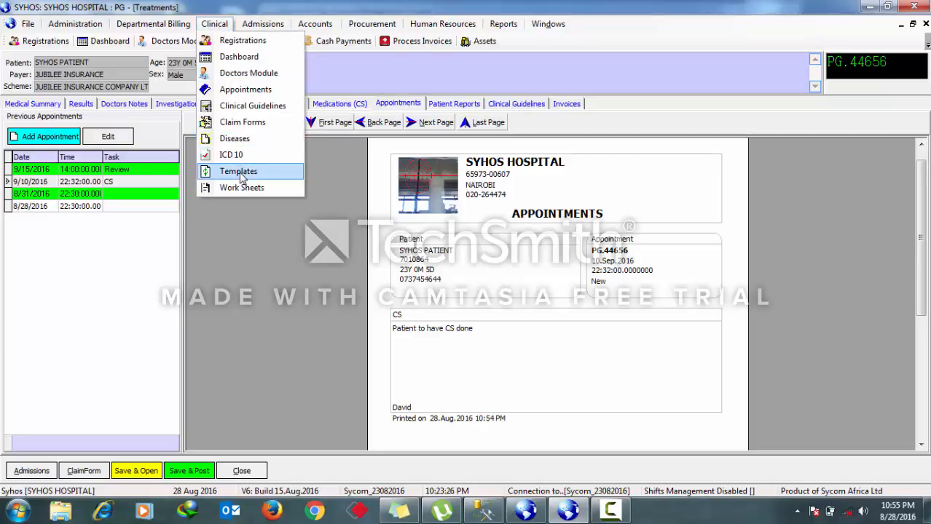
{"action": "left_click", "coordinate": [240, 91]}
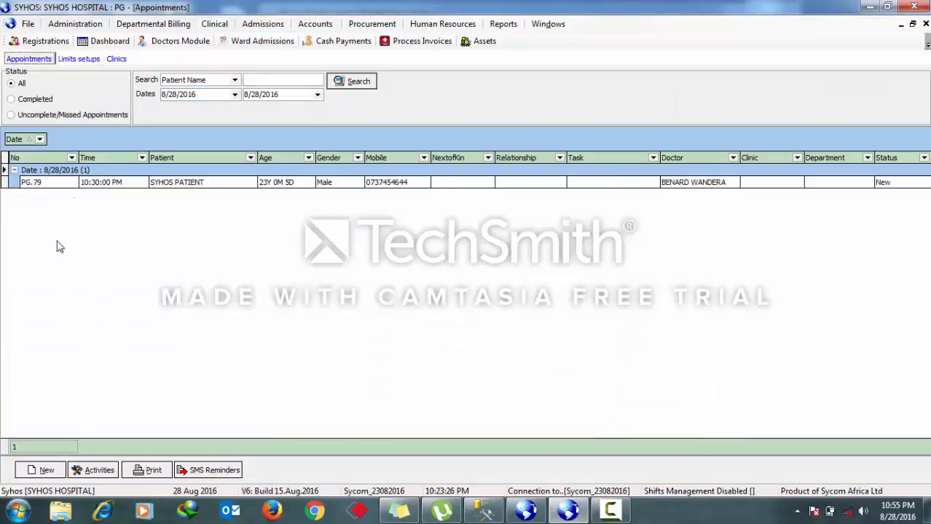
{"action": "left_click", "coordinate": [45, 470]}
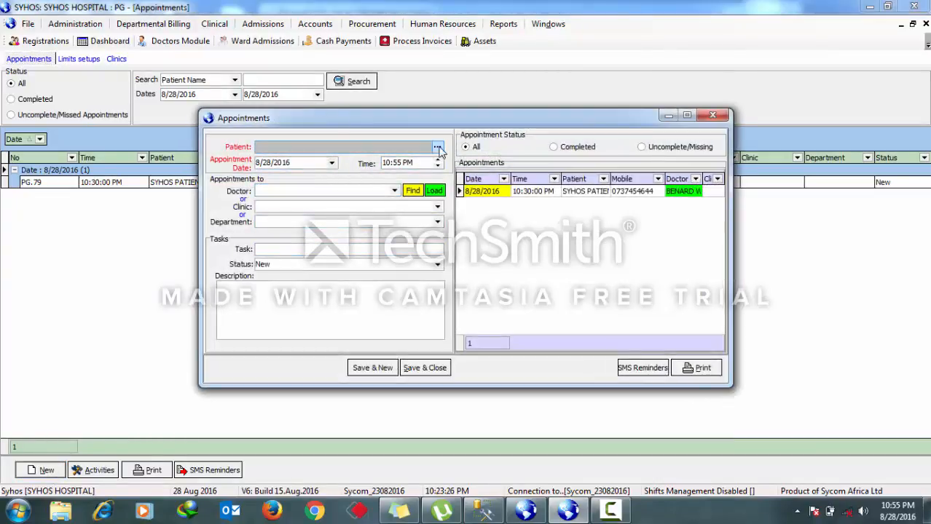
{"action": "left_click", "coordinate": [438, 148]}
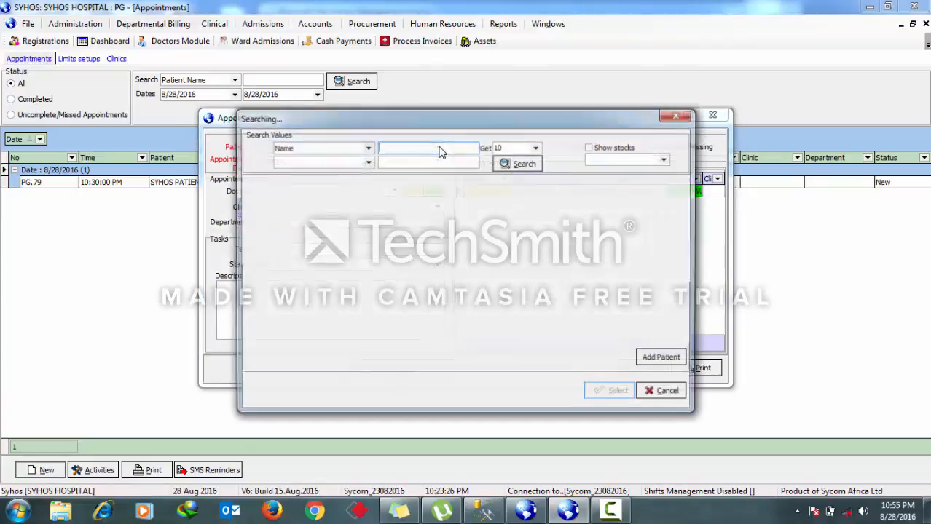
{"action": "type", "text": "syho"}
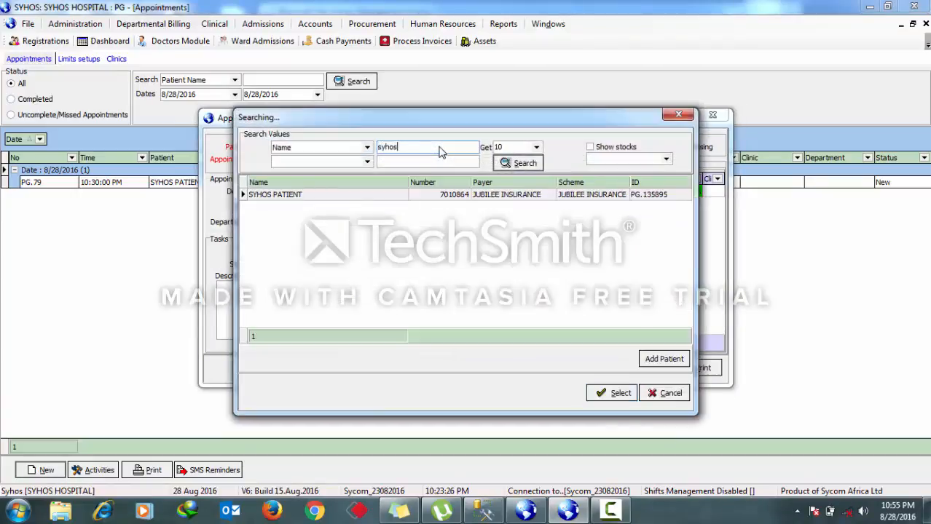
{"action": "type", "text": "s"}
{"action": "double_click", "coordinate": [390, 202]}
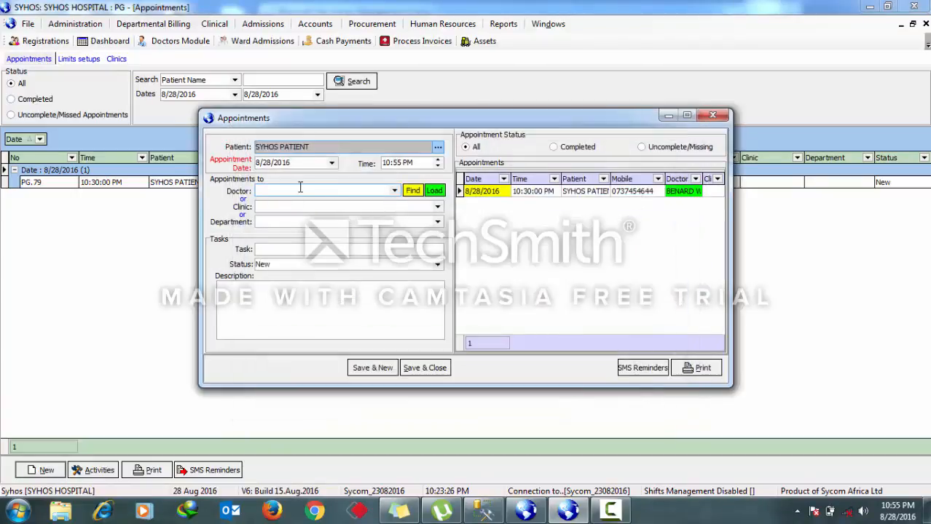
- Choose a doctor for the new appointment, go over its clinic, department, status and description fields, and close the form unsaved
{"action": "left_click", "coordinate": [394, 191]}
{"action": "left_click", "coordinate": [305, 256]}
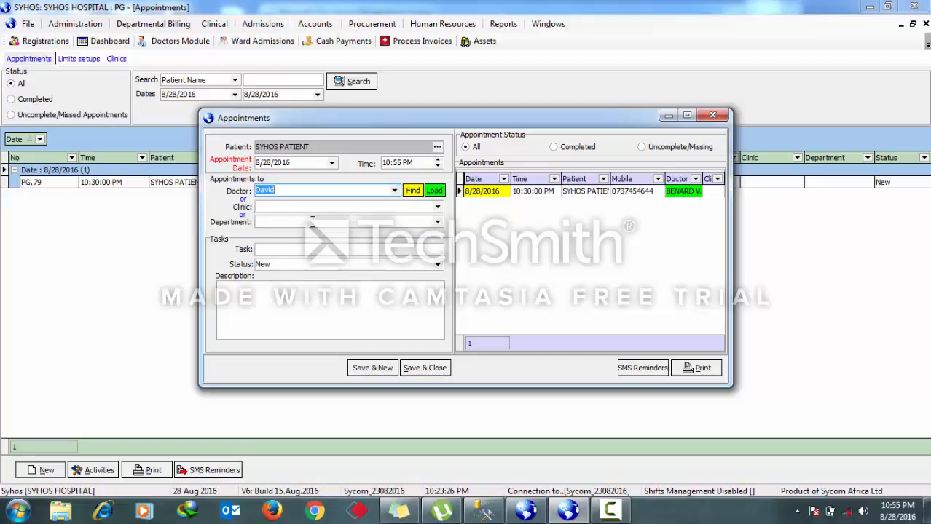
{"action": "left_click", "coordinate": [312, 222]}
{"action": "left_click", "coordinate": [312, 210]}
{"action": "left_click", "coordinate": [308, 263]}
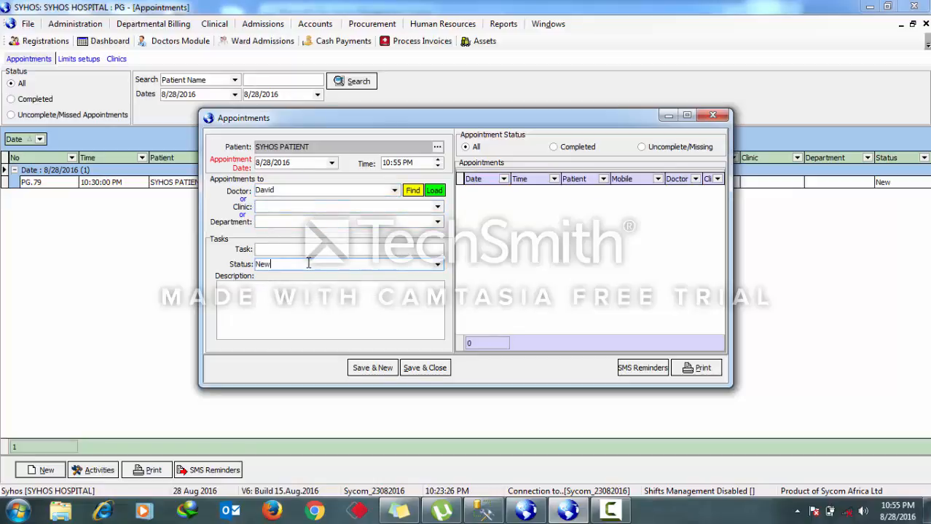
{"action": "left_click", "coordinate": [307, 286]}
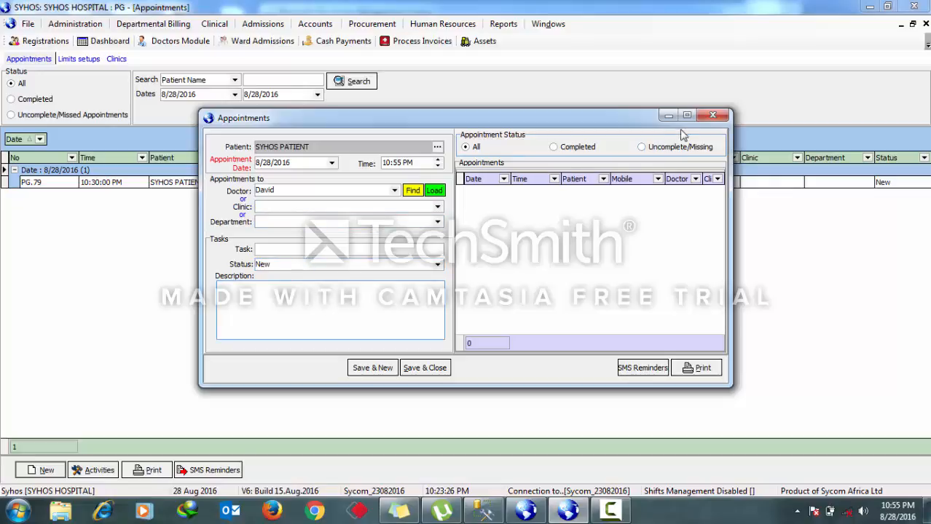
{"action": "left_click", "coordinate": [712, 115]}
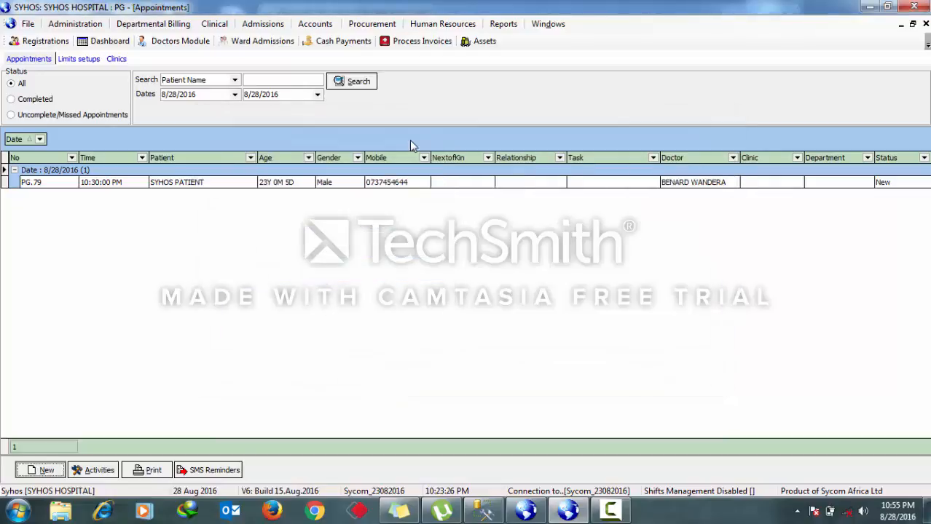
- Find the patient in the registrations by searching for "syhos", read the appointment alert and dismiss it
{"action": "left_click", "coordinate": [42, 42]}
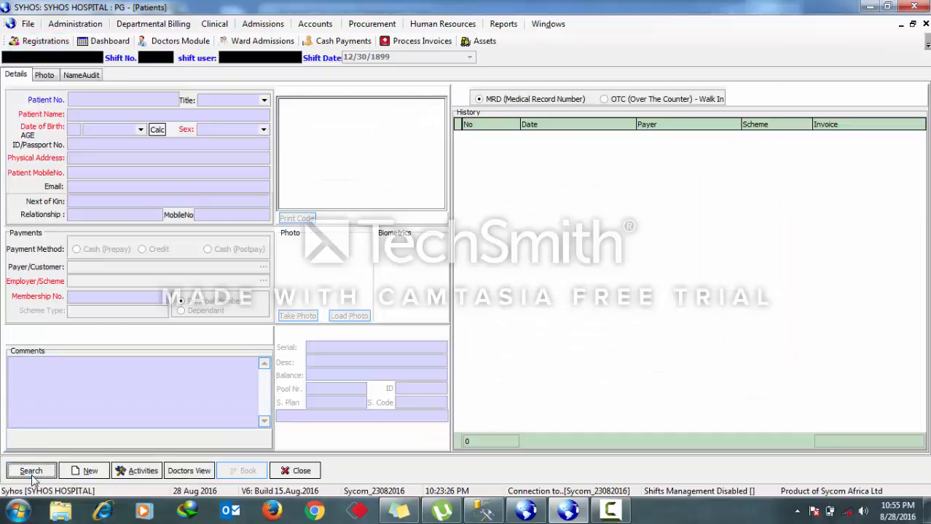
{"action": "left_click", "coordinate": [31, 472]}
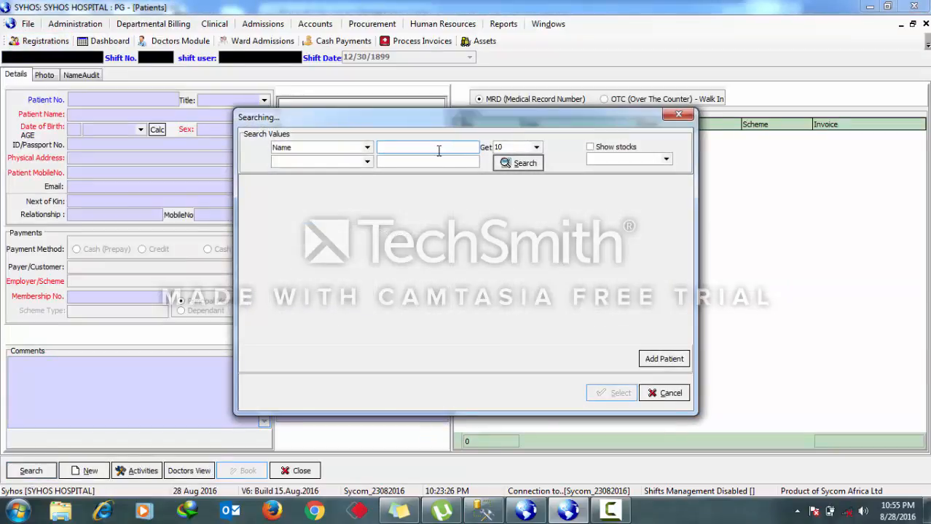
{"action": "type", "text": "syh"}
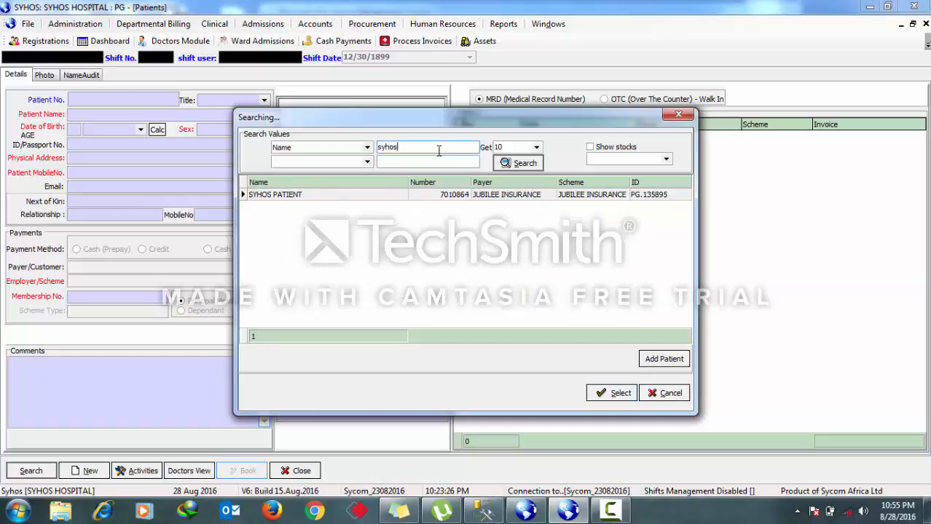
{"action": "type", "text": "os"}
{"action": "double_click", "coordinate": [409, 195]}
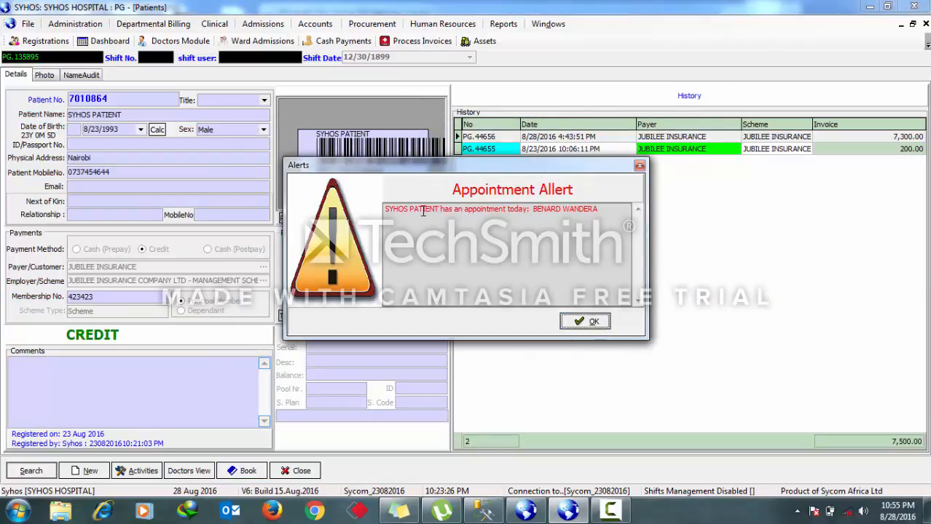
{"action": "left_click_drag", "start_coordinate": [526, 210], "coordinate": [325, 191]}
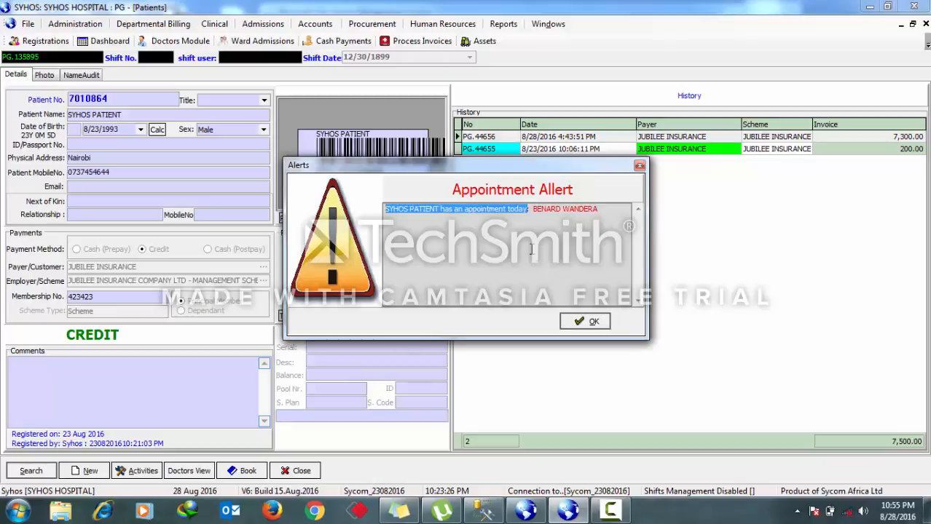
{"action": "left_click", "coordinate": [586, 321]}
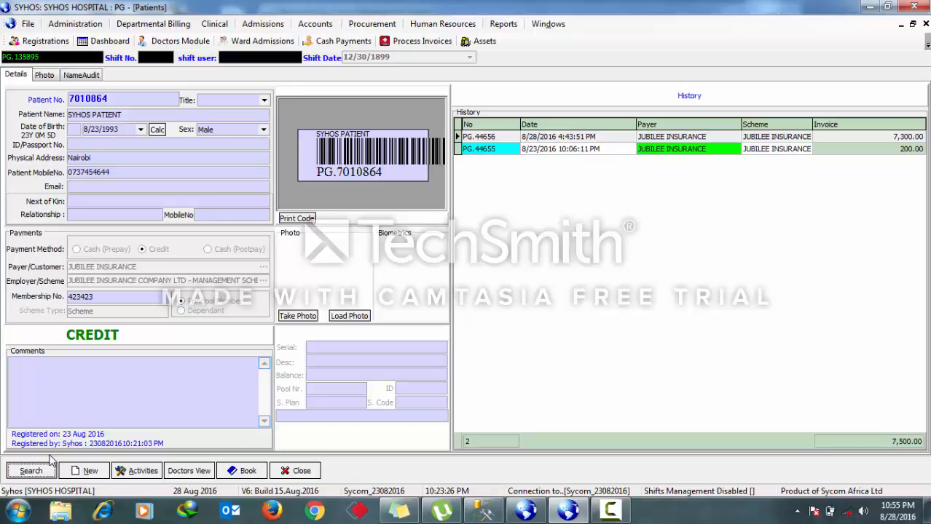
- Bring up the appointment form from the registered patient's activities, look over its task and description fields, and close it unsaved
{"action": "left_click", "coordinate": [142, 473]}
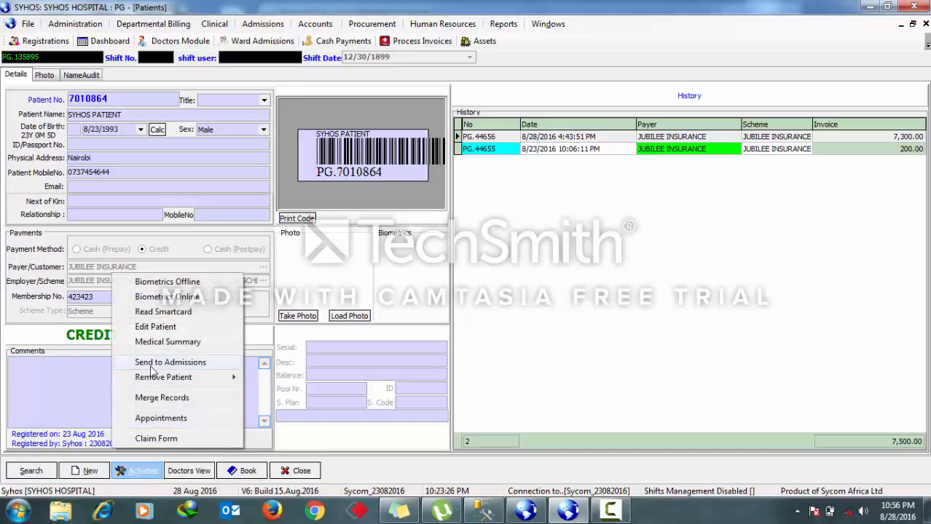
{"action": "left_click", "coordinate": [159, 419]}
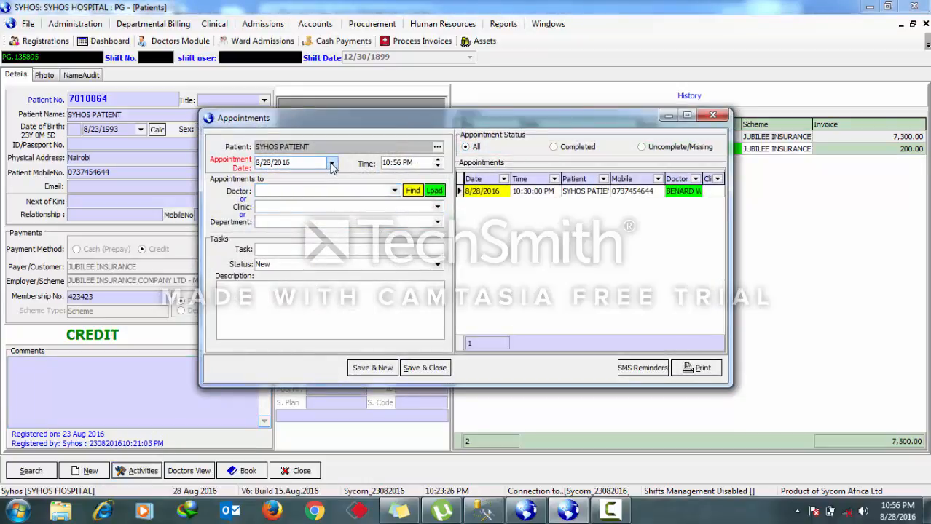
{"action": "left_click", "coordinate": [318, 249]}
{"action": "left_click", "coordinate": [309, 298]}
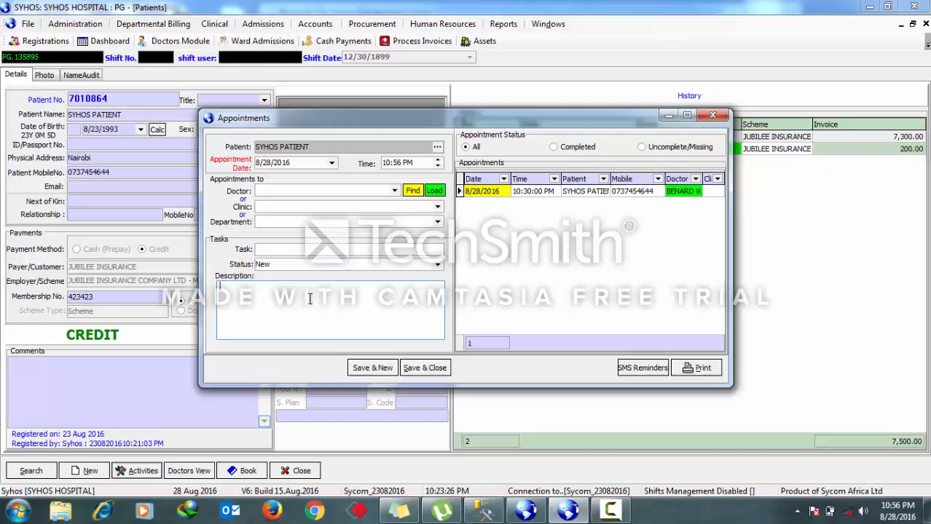
{"action": "left_click", "coordinate": [712, 115]}
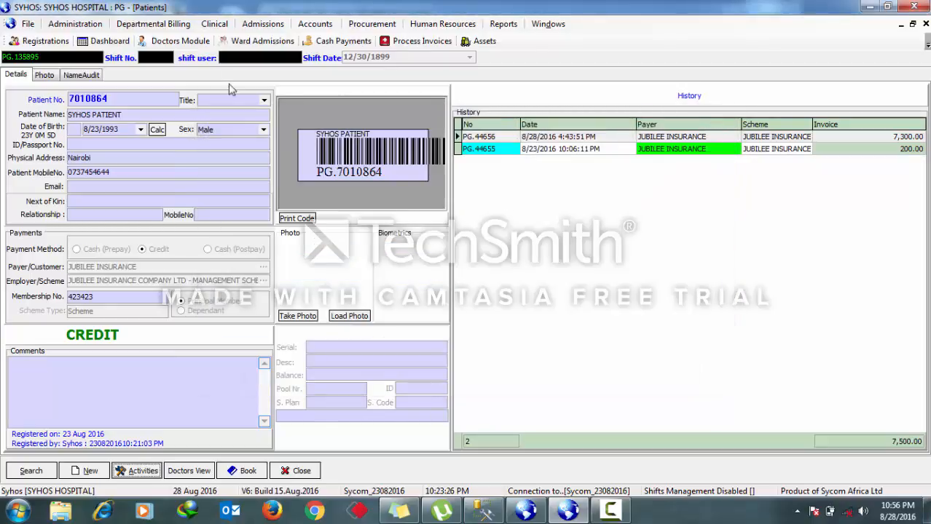
- Start a new appointment limit in the limits setups of the clinical appointments and select the doctor it applies to
{"action": "left_click", "coordinate": [215, 25]}
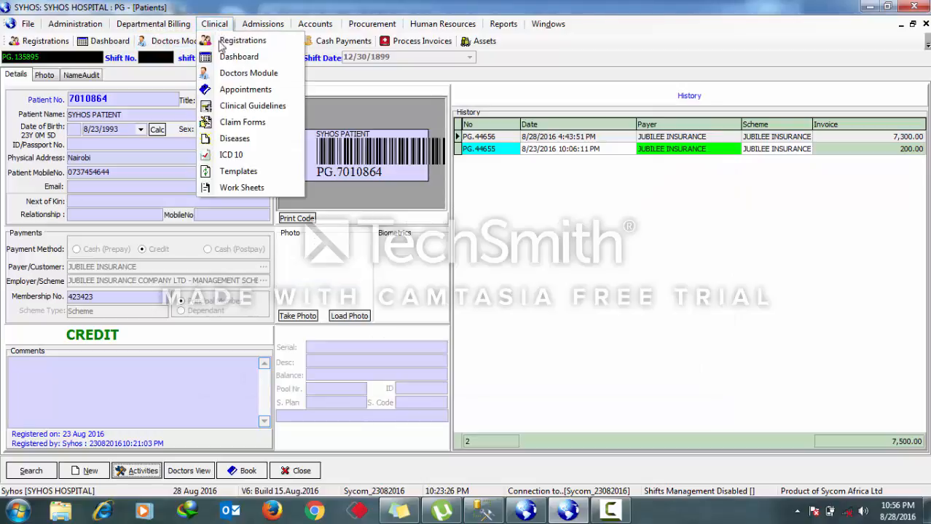
{"action": "left_click", "coordinate": [239, 91]}
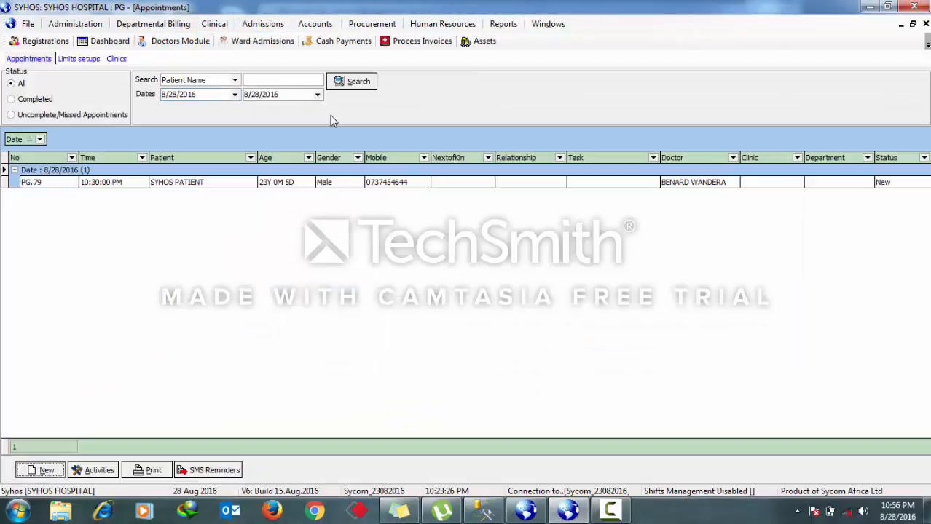
{"action": "left_click", "coordinate": [80, 60]}
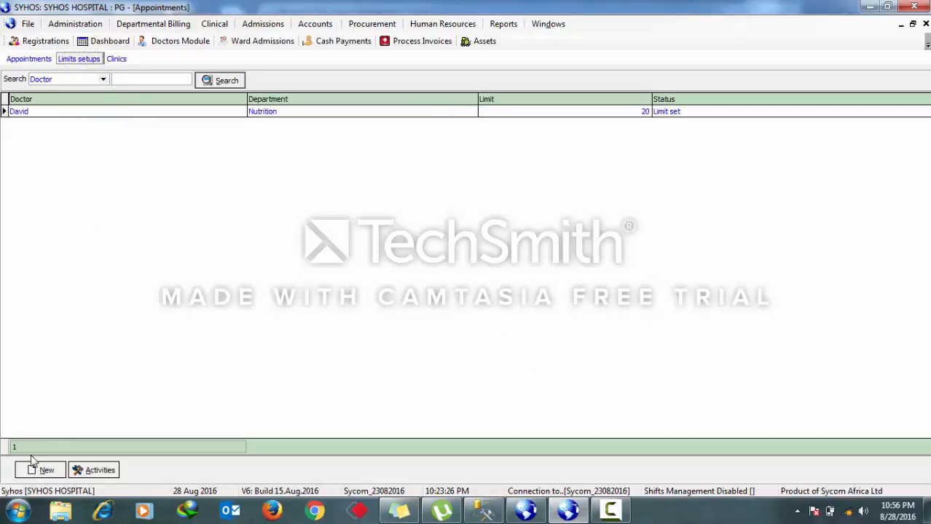
{"action": "left_click", "coordinate": [41, 471]}
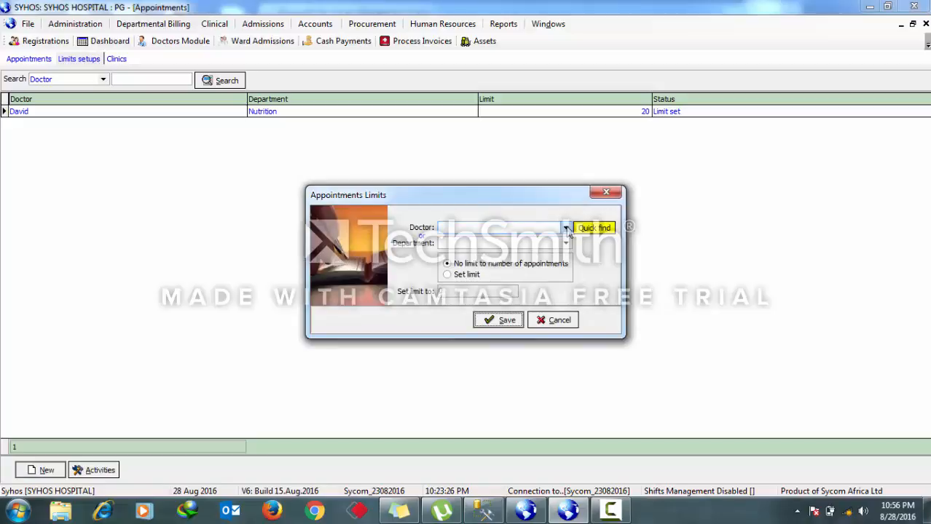
{"action": "left_click", "coordinate": [566, 228]}
{"action": "left_click", "coordinate": [468, 292]}
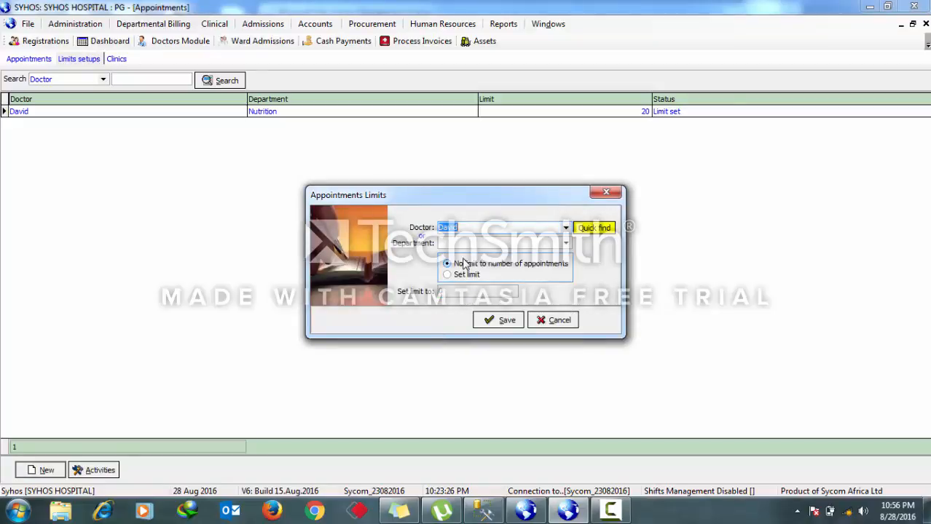
- Choose the Theatre department for the new appointment limit, enable a set limit and enter 10 as the maximum
{"action": "left_click", "coordinate": [566, 244]}
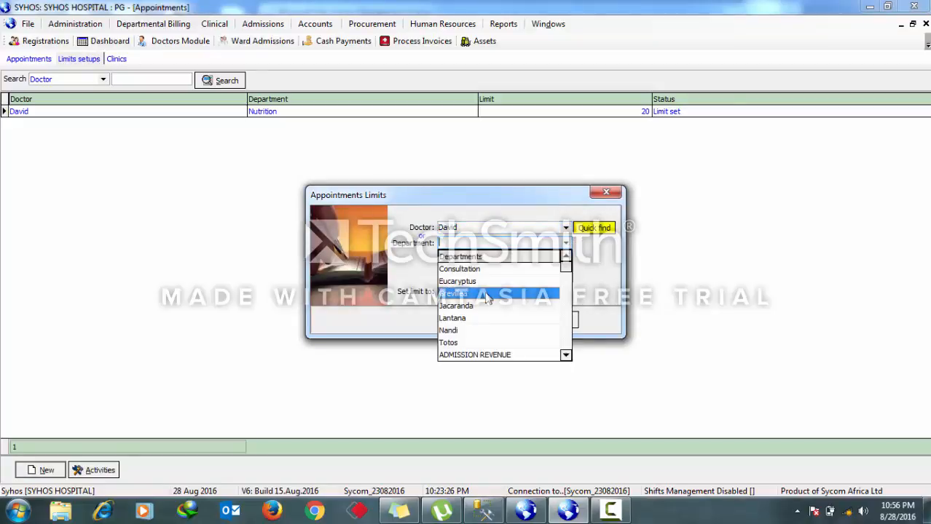
{"action": "type", "text": "Totos"}
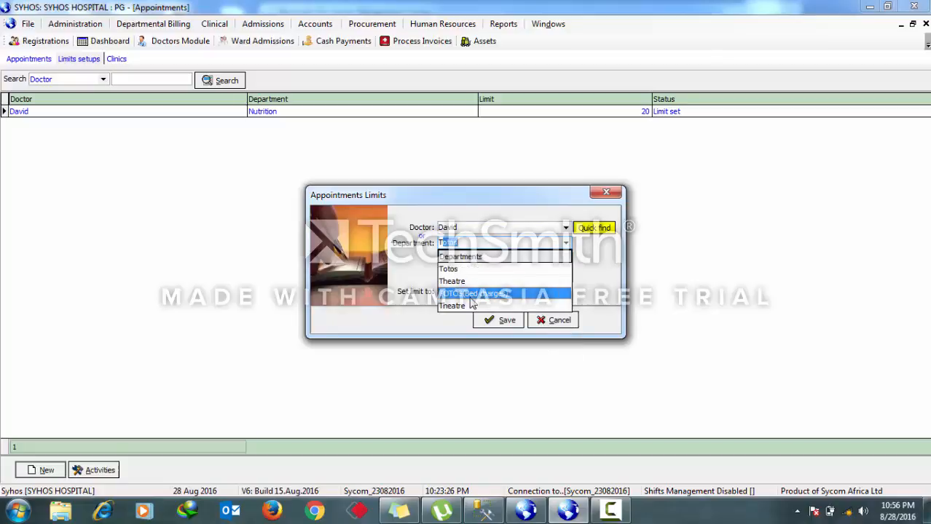
{"action": "left_click", "coordinate": [472, 306]}
{"action": "left_click", "coordinate": [457, 275]}
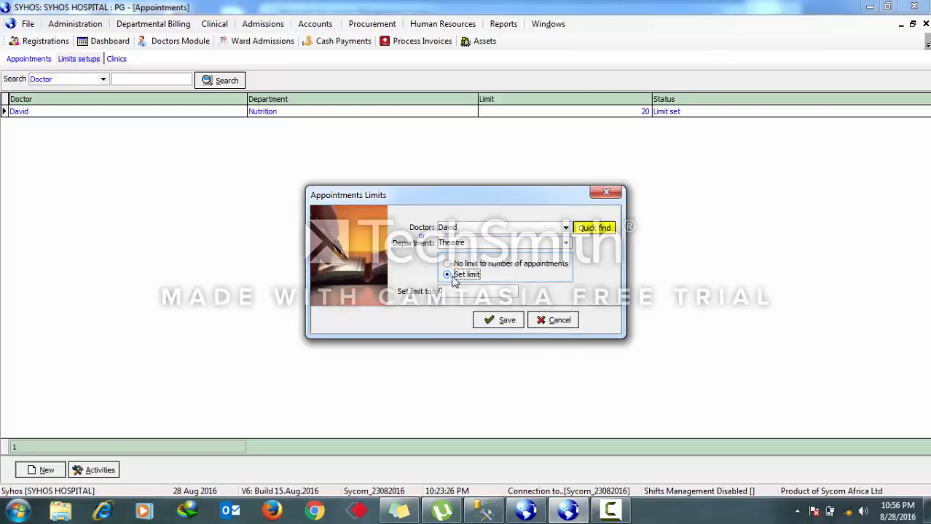
{"action": "key", "text": "Tab"}
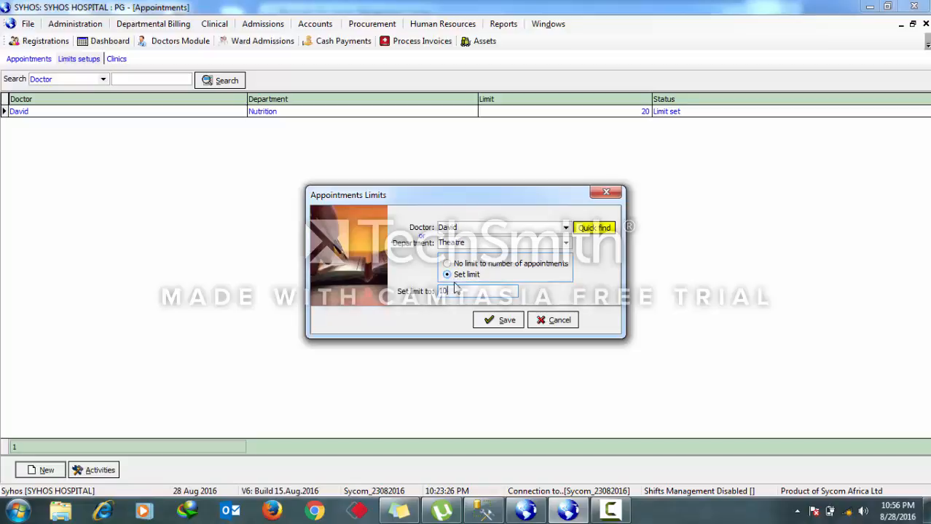
- Go over the limit, doctor and department fields of the appointment limit and close the form unsaved
{"action": "left_click_drag", "start_coordinate": [454, 290], "coordinate": [440, 291]}
{"action": "left_click", "coordinate": [476, 291]}
{"action": "double_click", "coordinate": [480, 291]}
{"action": "double_click", "coordinate": [467, 228]}
{"action": "left_click", "coordinate": [482, 246]}
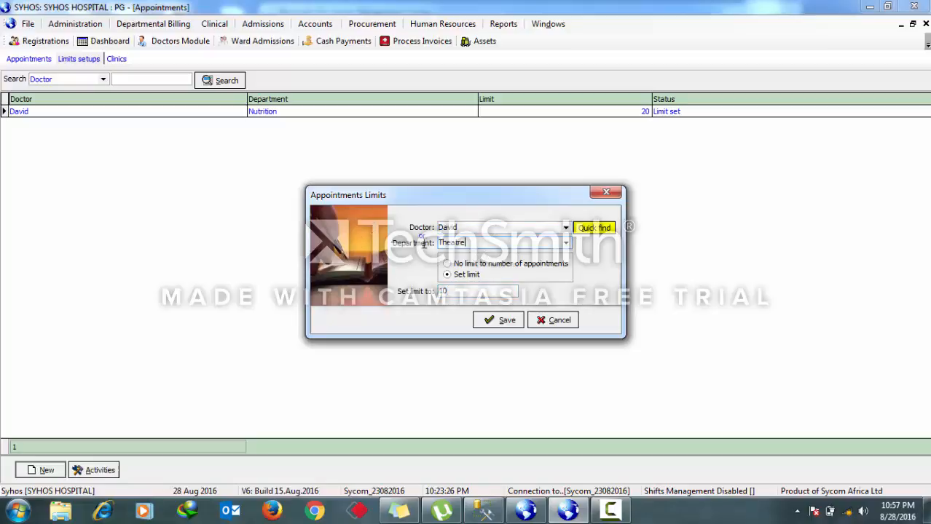
{"action": "left_click", "coordinate": [474, 291]}
{"action": "left_click", "coordinate": [546, 320]}
- Add a clinic named "Paeds" to the appointment clinics and dismiss the Windows color scheme message
{"action": "left_click", "coordinate": [116, 59]}
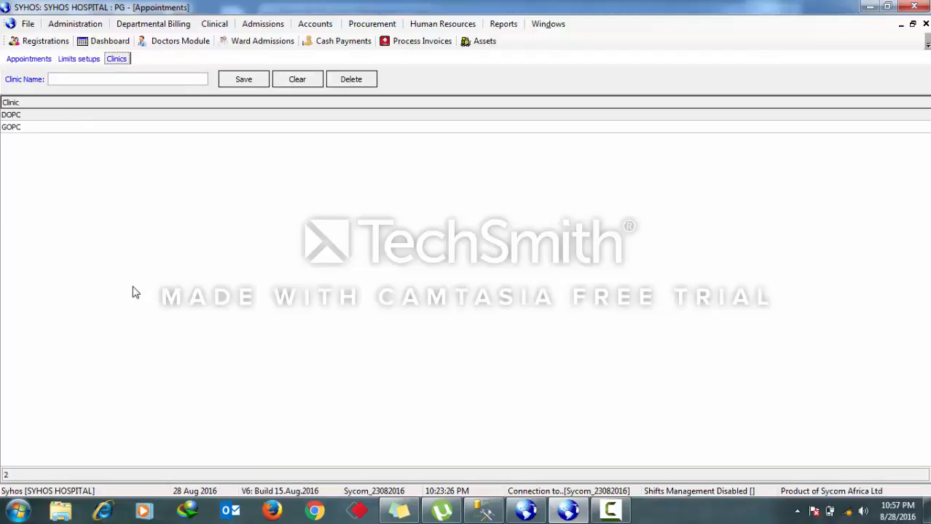
{"action": "left_click", "coordinate": [100, 81]}
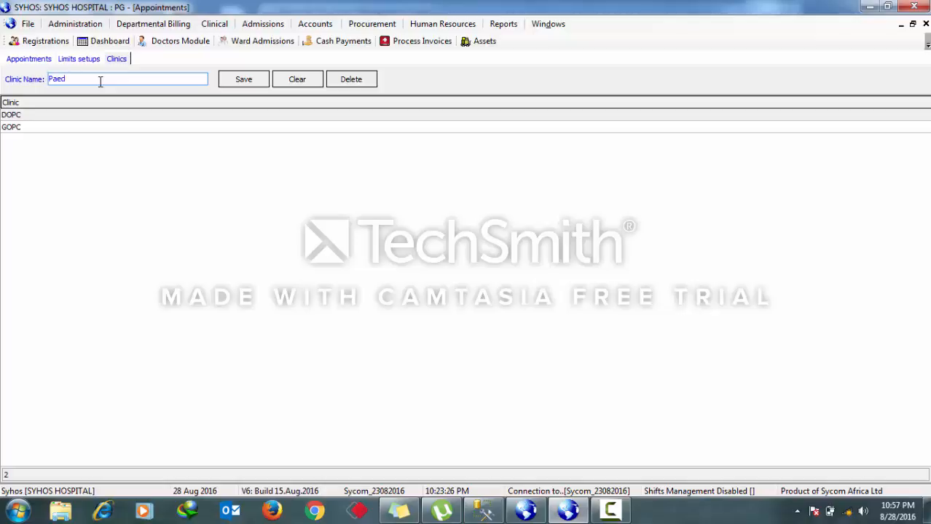
{"action": "type", "text": "s"}
{"action": "left_click", "coordinate": [223, 83]}
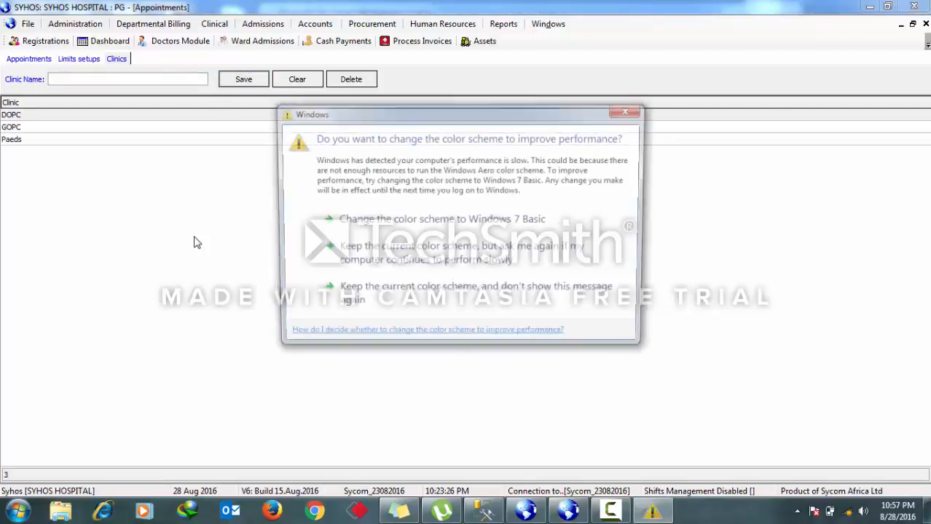
{"action": "left_click", "coordinate": [630, 109]}
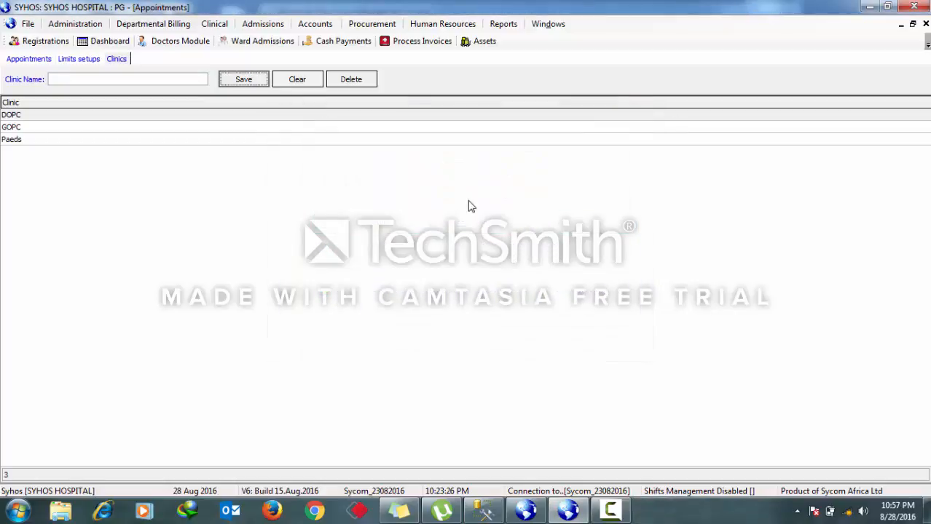
{"action": "left_click", "coordinate": [110, 80]}
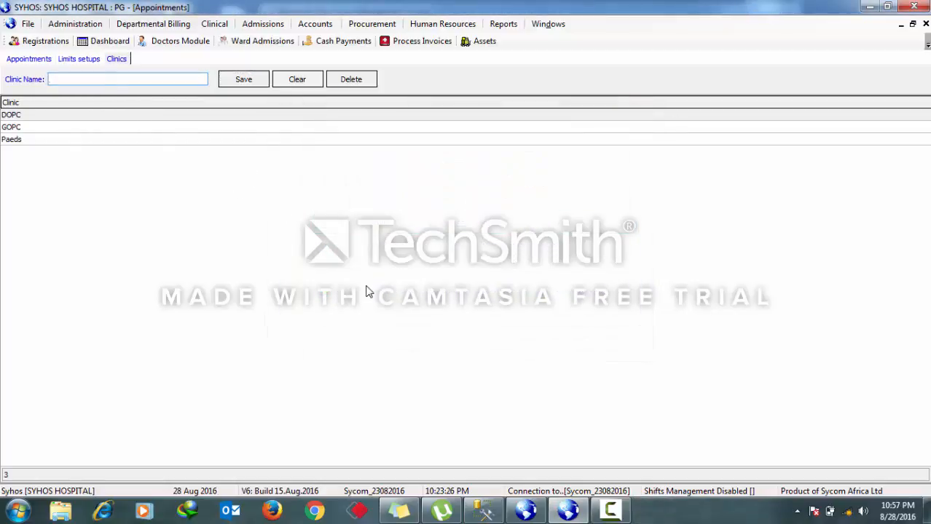